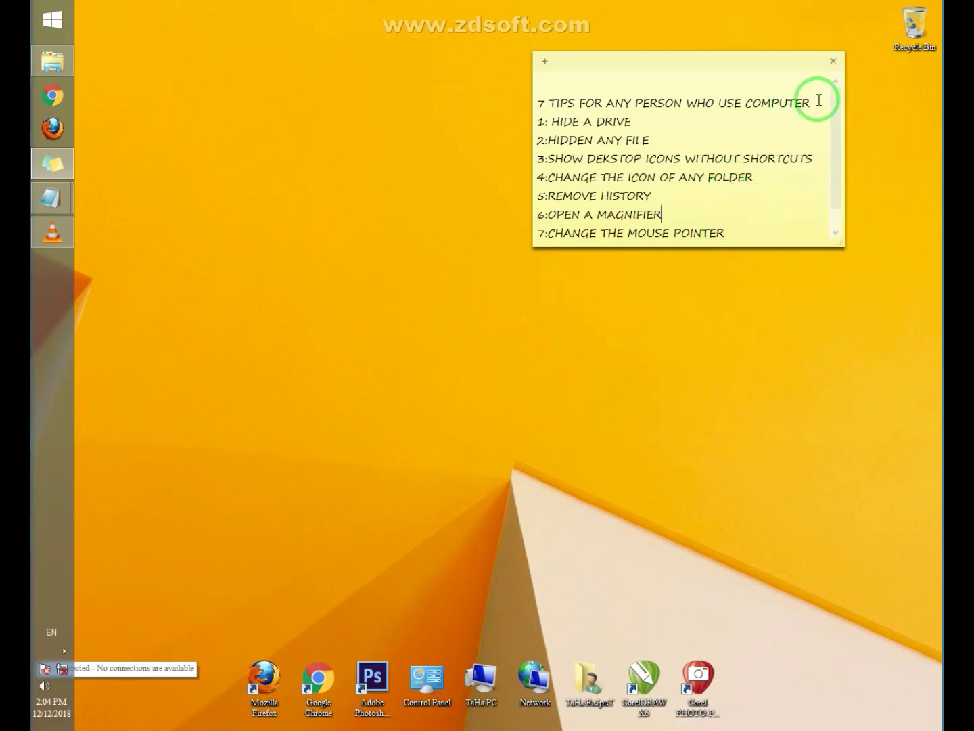
- Highlight the "HIDE A DRIVE" tip in the sticky note's list
{"action": "left_click_drag", "start_coordinate": [819, 102], "coordinate": [604, 215]}
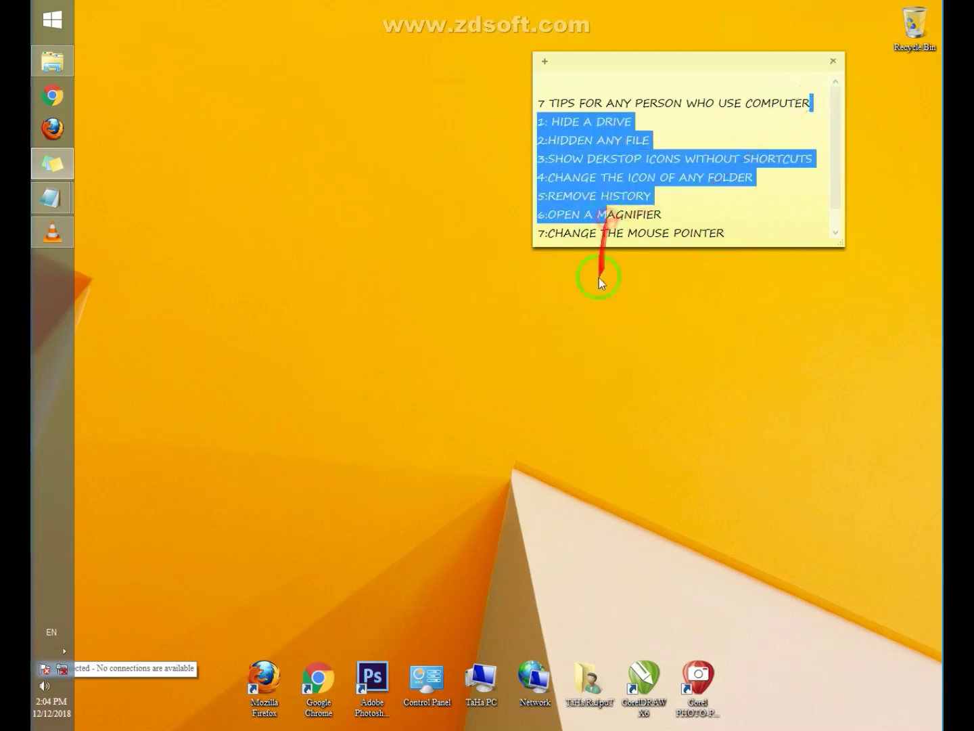
{"action": "left_click", "coordinate": [657, 116]}
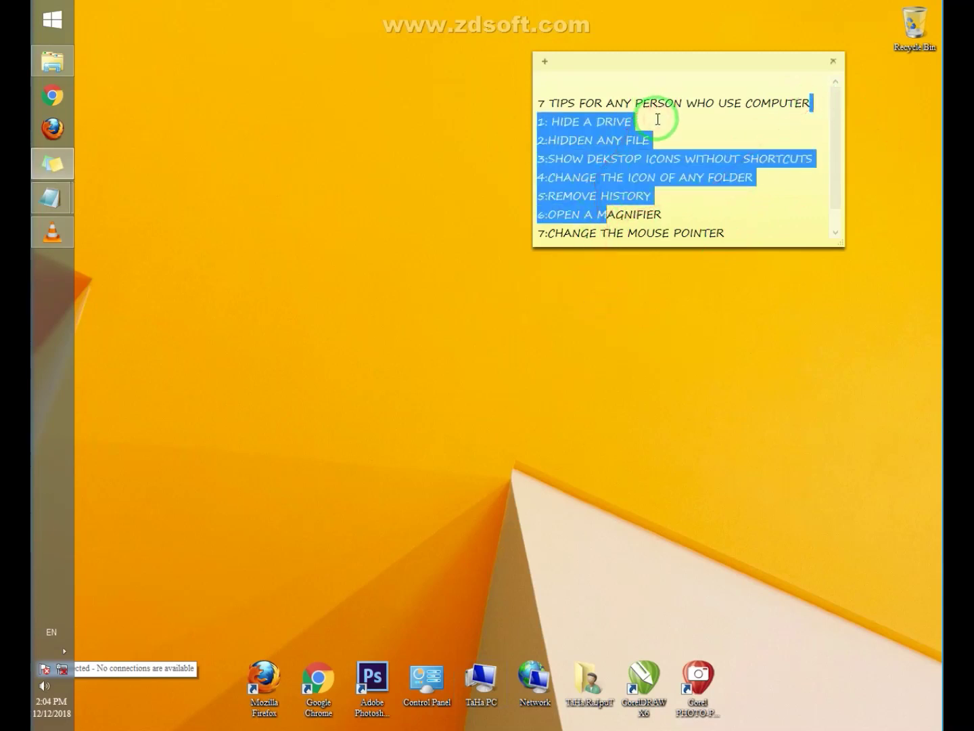
{"action": "left_click", "coordinate": [643, 131]}
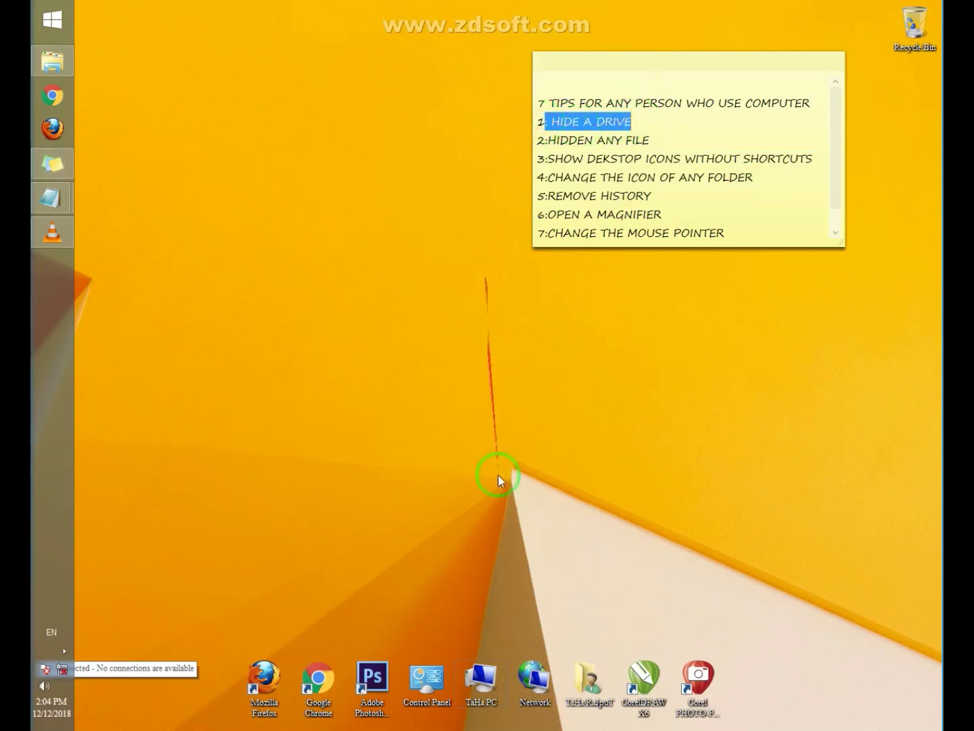
- Open Computer Management for this PC and display Disk Management
{"action": "double_click", "coordinate": [473, 672]}
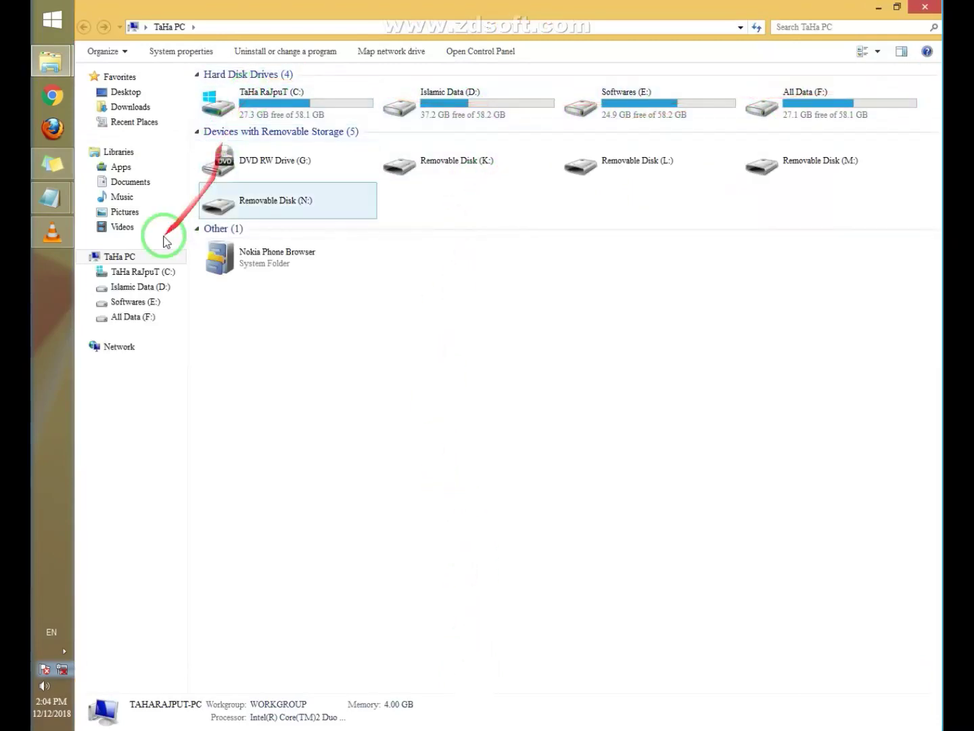
{"action": "right_click", "coordinate": [116, 263]}
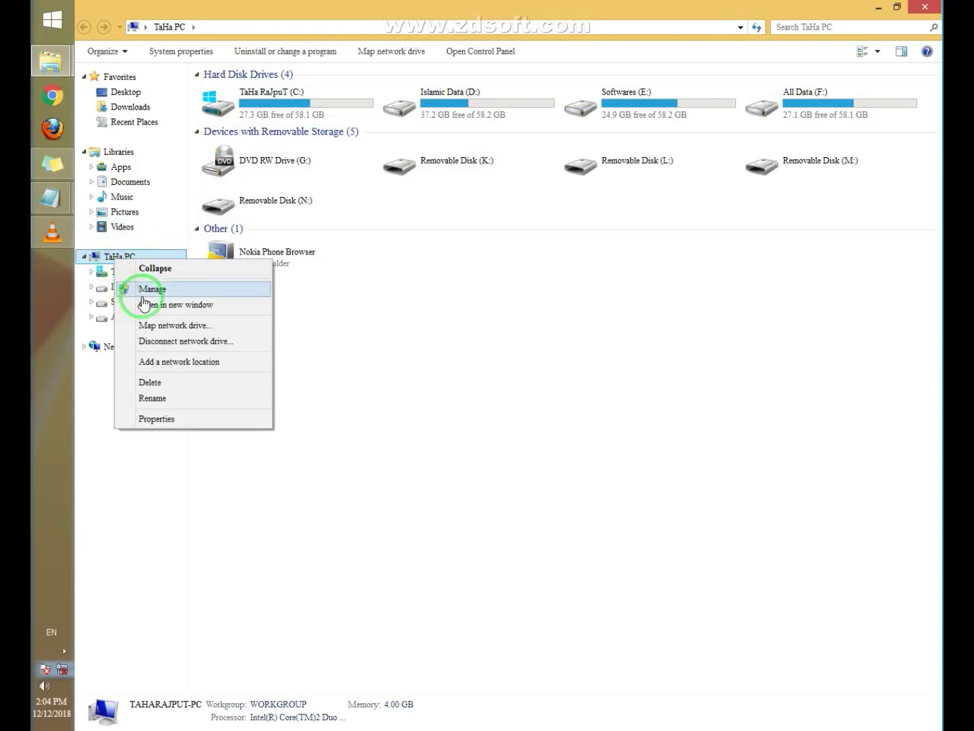
{"action": "left_click", "coordinate": [143, 303]}
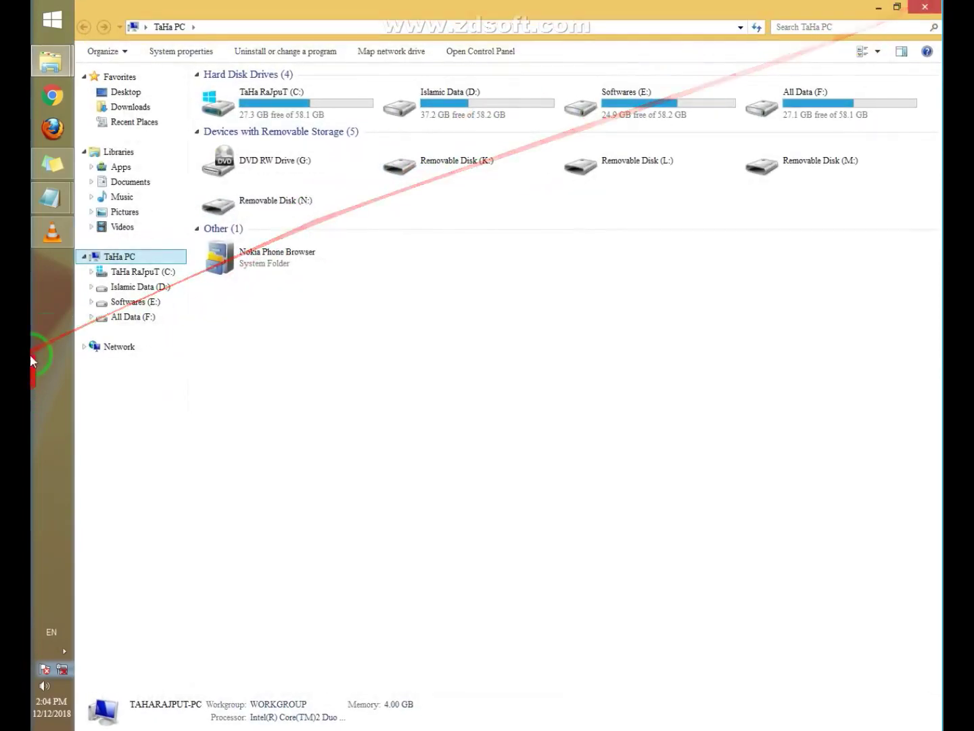
{"action": "right_click", "coordinate": [122, 256]}
{"action": "left_click", "coordinate": [133, 286]}
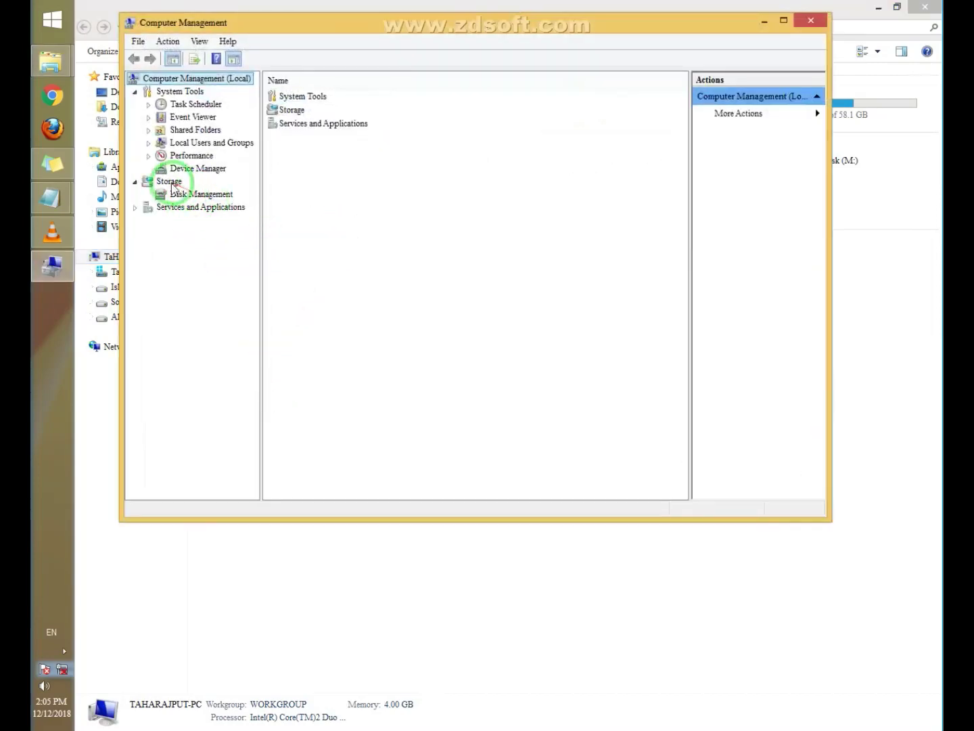
{"action": "left_click", "coordinate": [180, 196]}
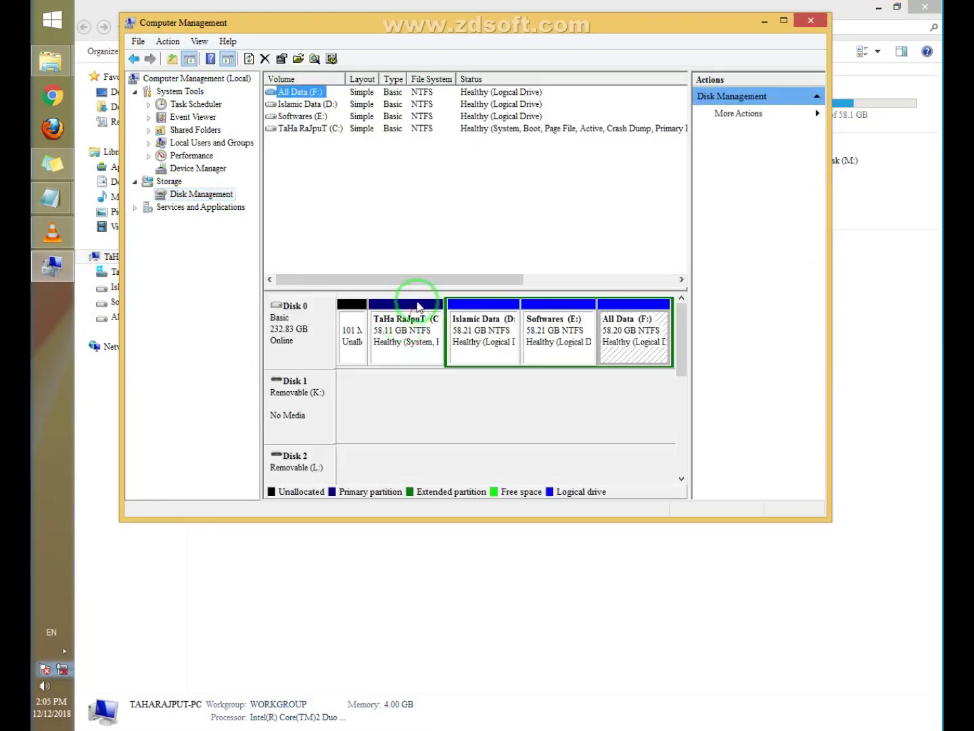
- Remove drive letter D: from the Islamic Data volume, then close Computer Management
{"action": "left_click", "coordinate": [296, 106]}
{"action": "right_click", "coordinate": [298, 107]}
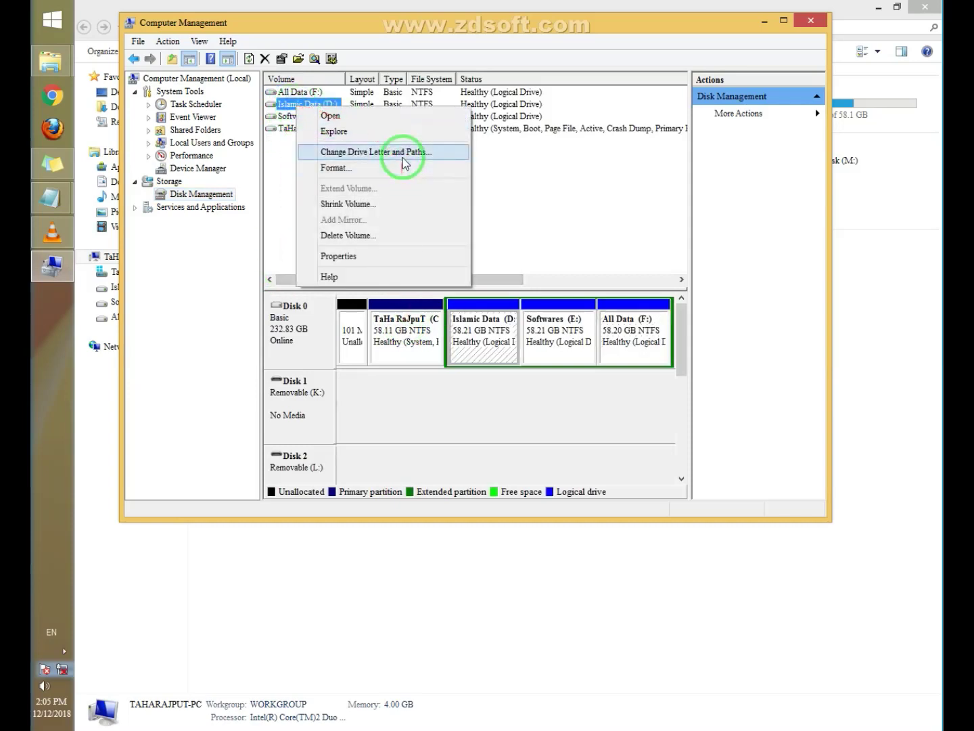
{"action": "left_click", "coordinate": [404, 161]}
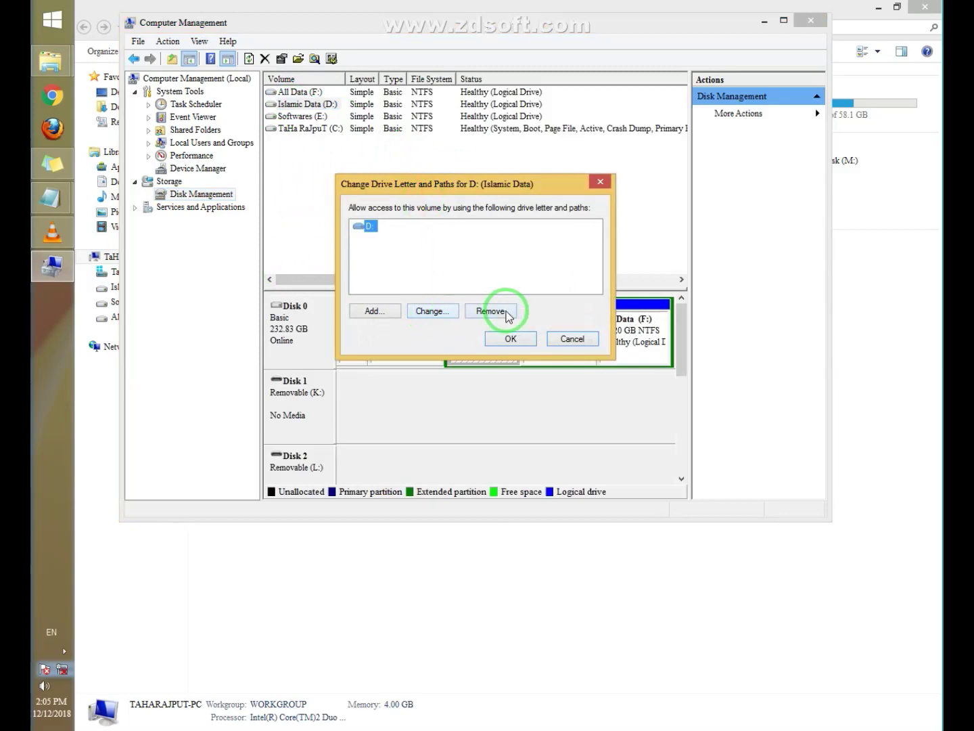
{"action": "left_click", "coordinate": [506, 313]}
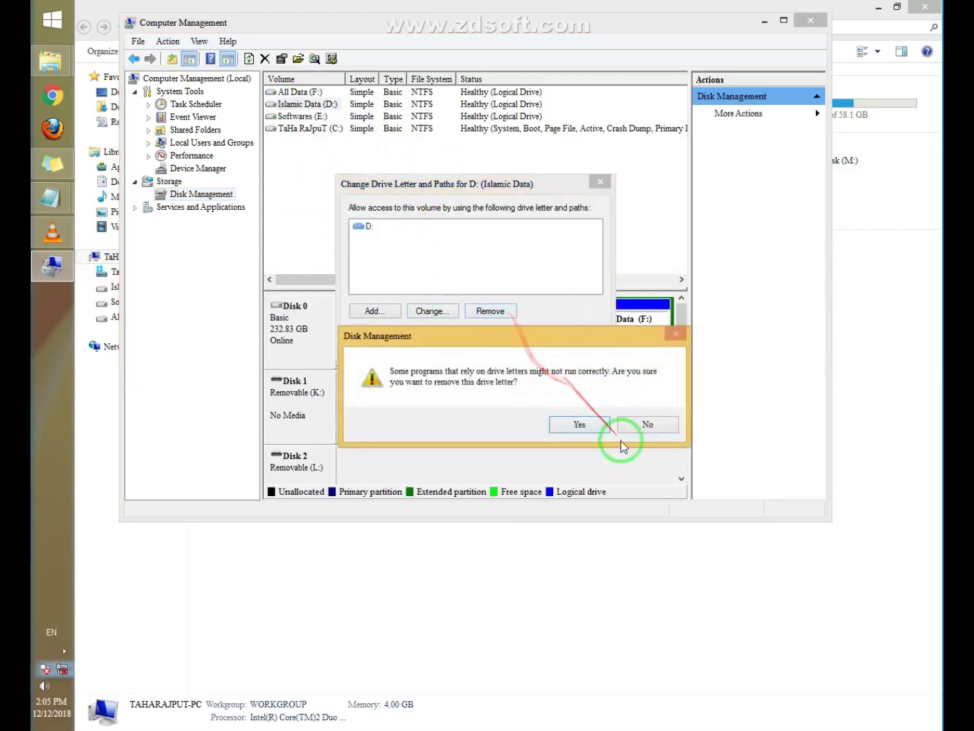
{"action": "left_click", "coordinate": [590, 425]}
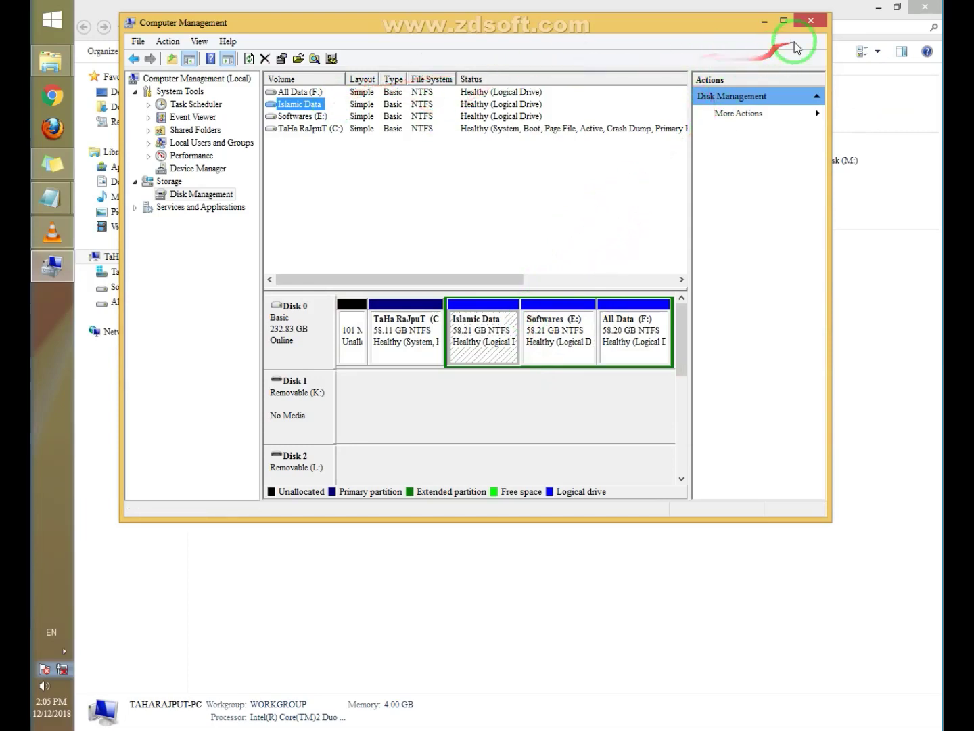
{"action": "left_click", "coordinate": [811, 20]}
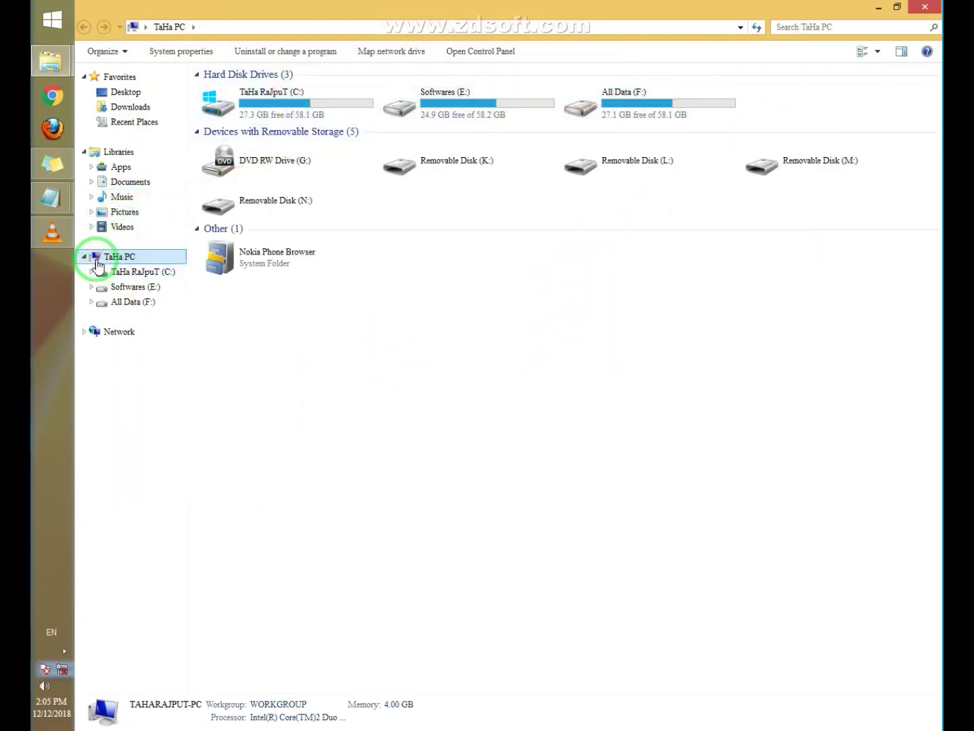
- Reopen Disk Management for this PC and assign drive letter D: to the Islamic Data volume
{"action": "right_click", "coordinate": [103, 256]}
{"action": "left_click", "coordinate": [146, 289]}
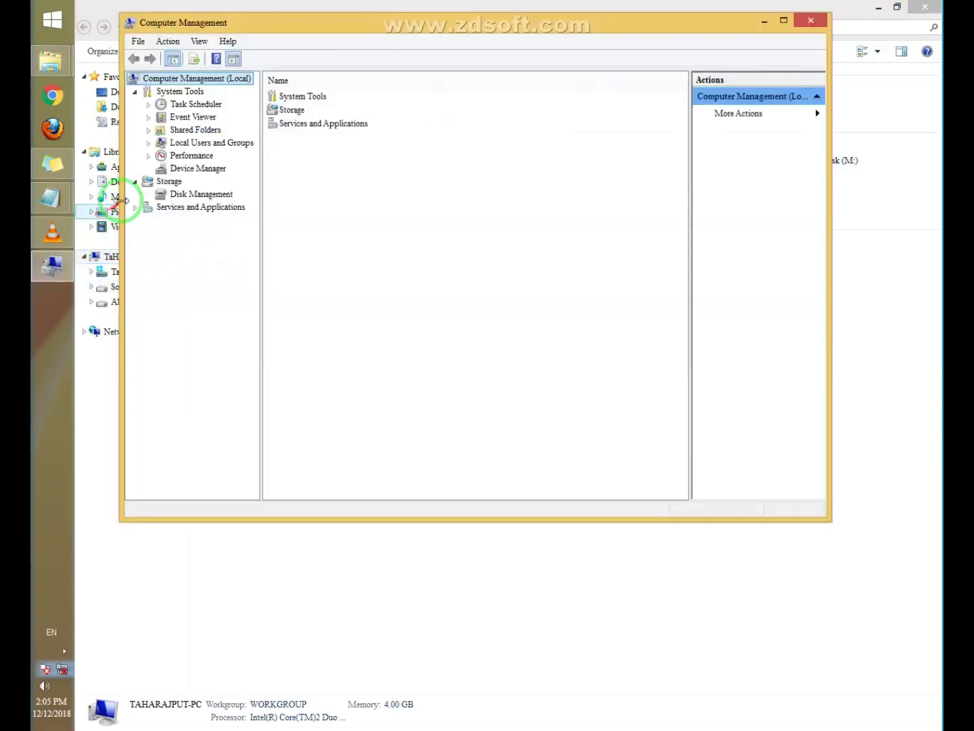
{"action": "left_click", "coordinate": [197, 194]}
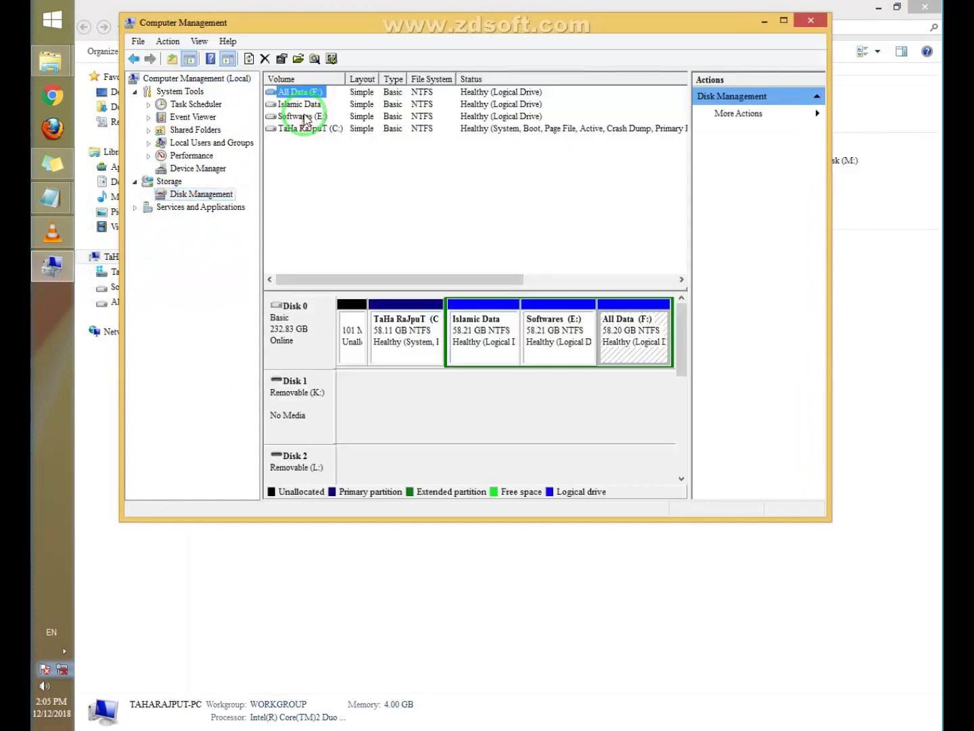
{"action": "right_click", "coordinate": [307, 105]}
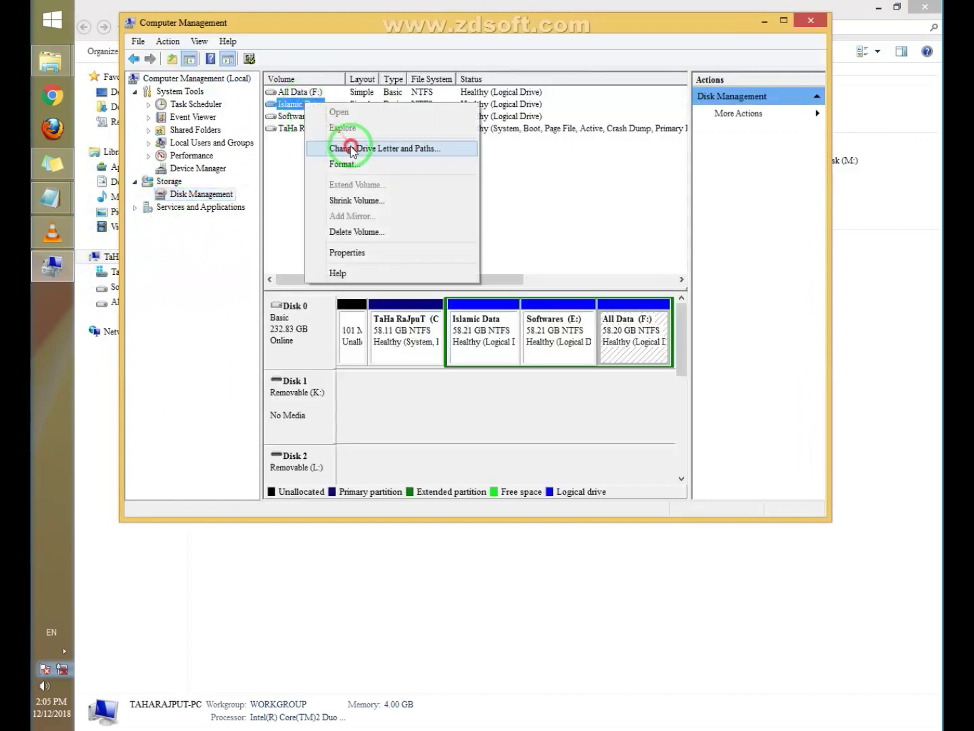
{"action": "left_click", "coordinate": [331, 148]}
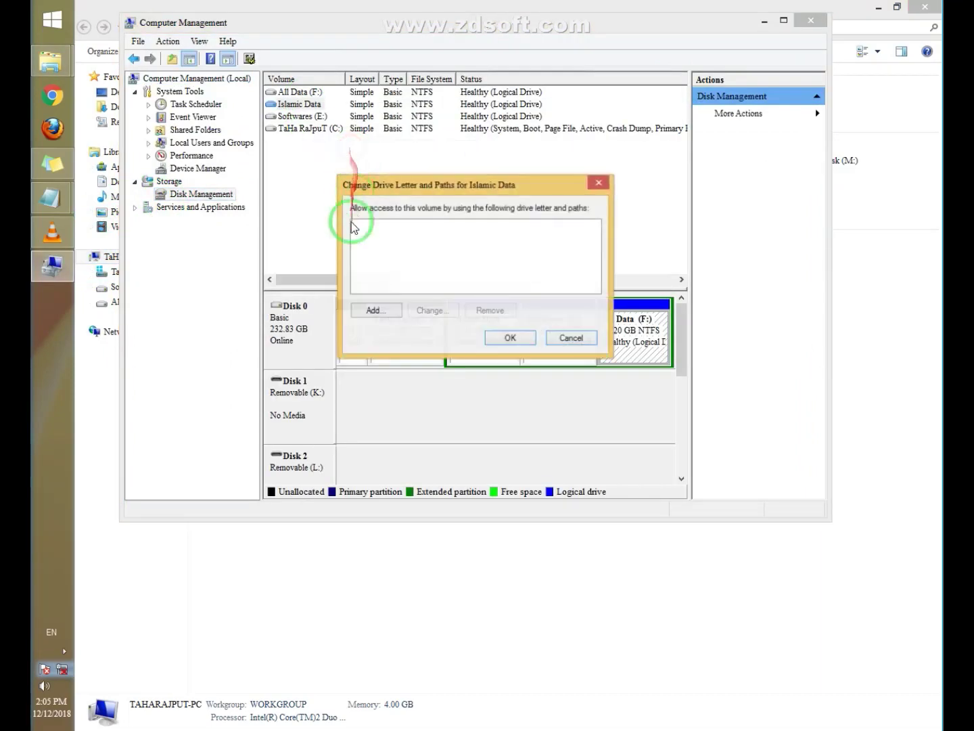
{"action": "left_click", "coordinate": [369, 311]}
{"action": "left_click", "coordinate": [509, 316]}
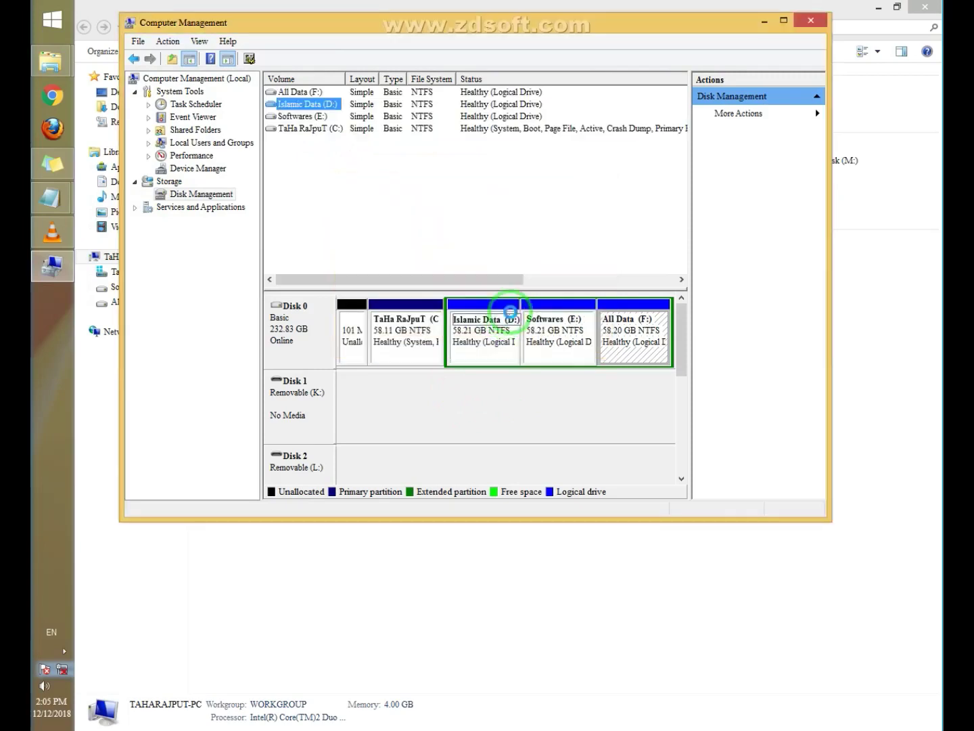
{"action": "left_click", "coordinate": [808, 22]}
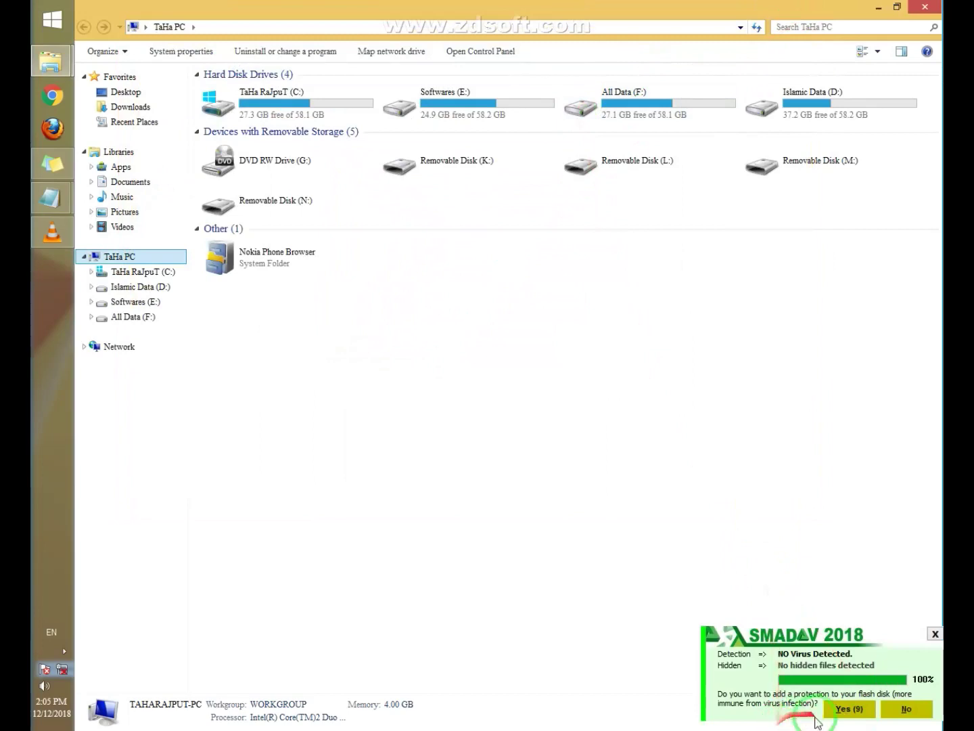
- Accept Smadav's flash disk protection for the Islamic Data drive and close the file window
{"action": "left_click", "coordinate": [839, 712]}
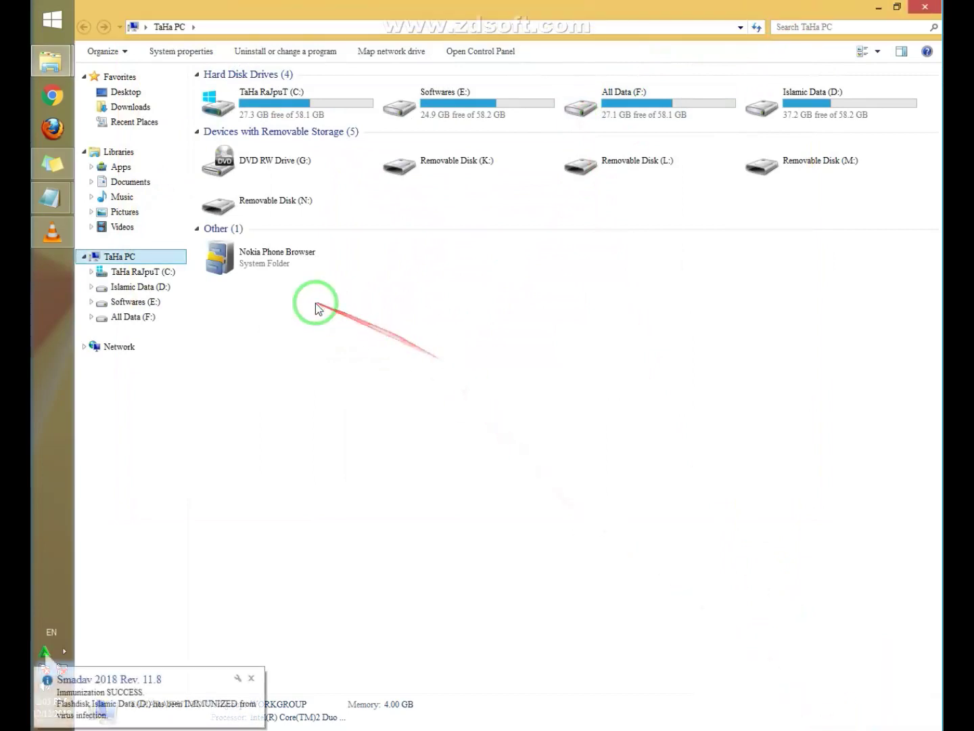
{"action": "left_click", "coordinate": [937, 6]}
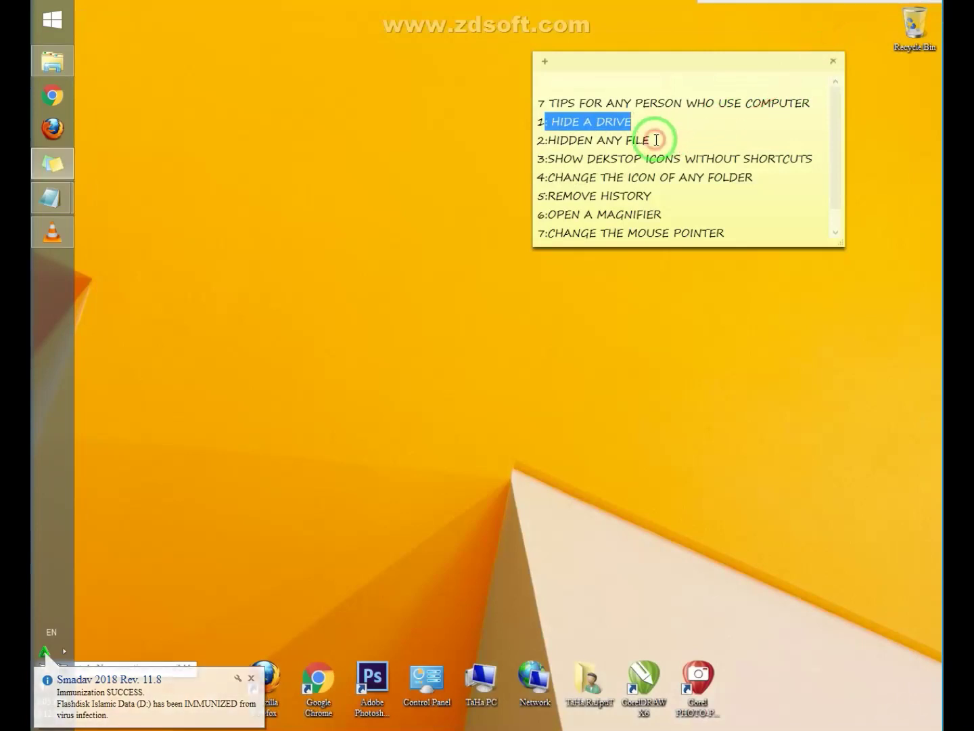
- Set the Hidden attribute on the DSC_0007 image in the All Data (F:) drive
{"action": "left_click_drag", "start_coordinate": [657, 140], "coordinate": [547, 138]}
{"action": "double_click", "coordinate": [478, 674]}
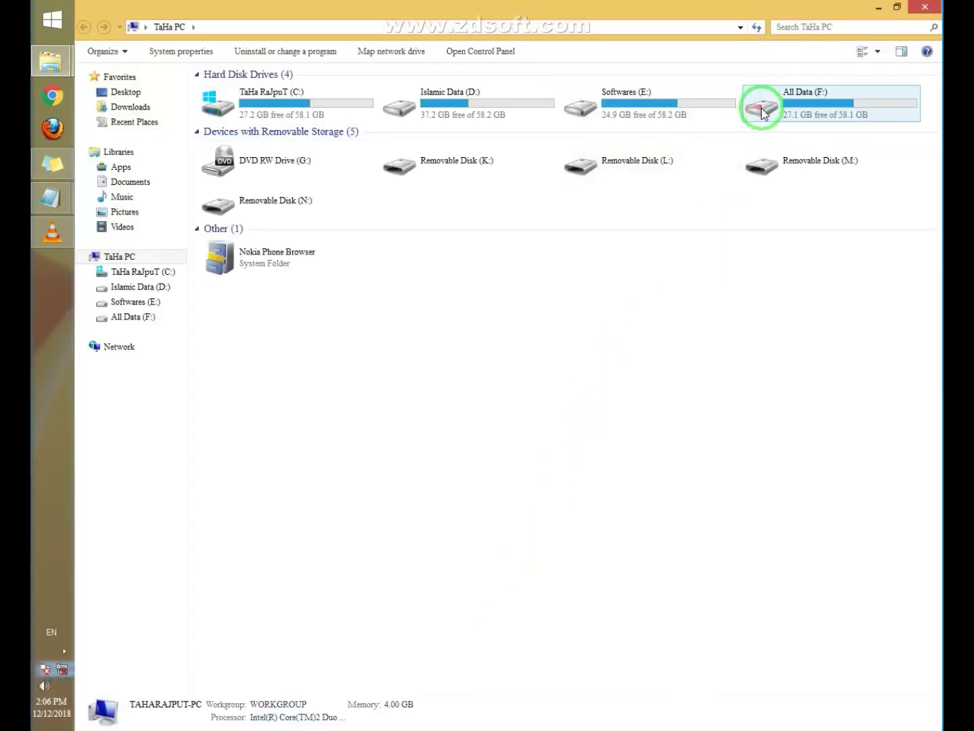
{"action": "double_click", "coordinate": [761, 117]}
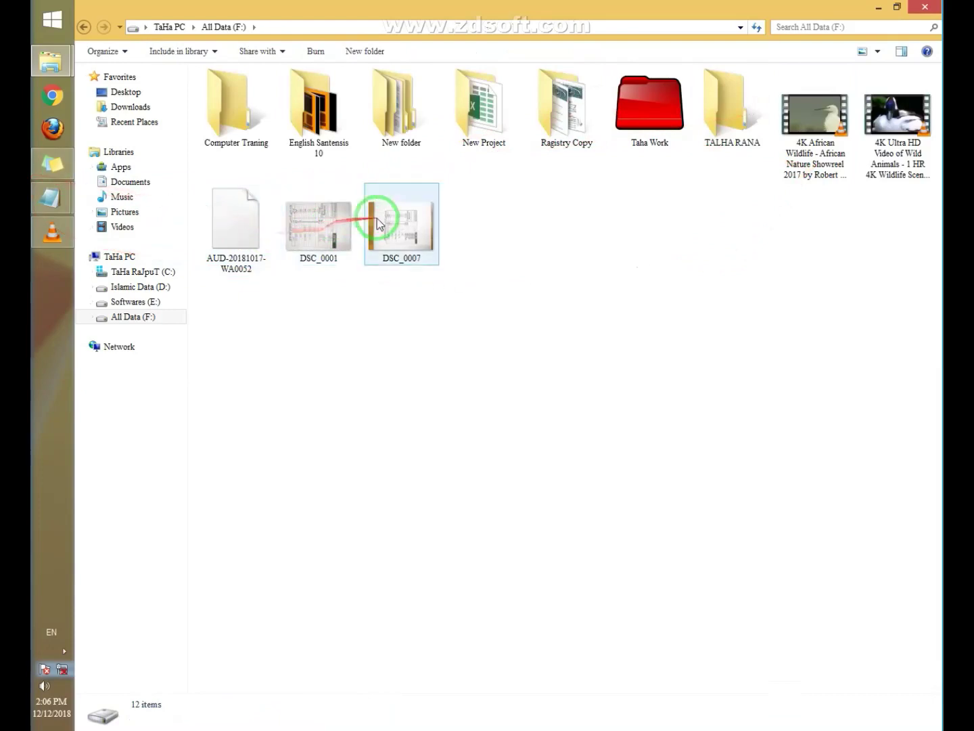
{"action": "right_click", "coordinate": [417, 232]}
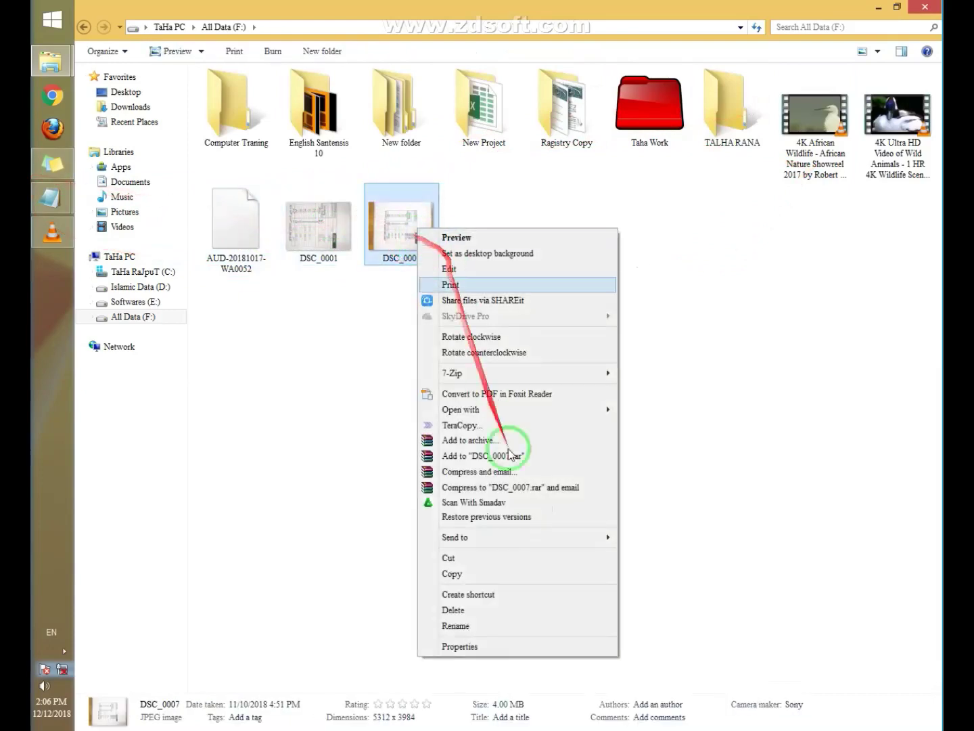
{"action": "left_click", "coordinate": [594, 647]}
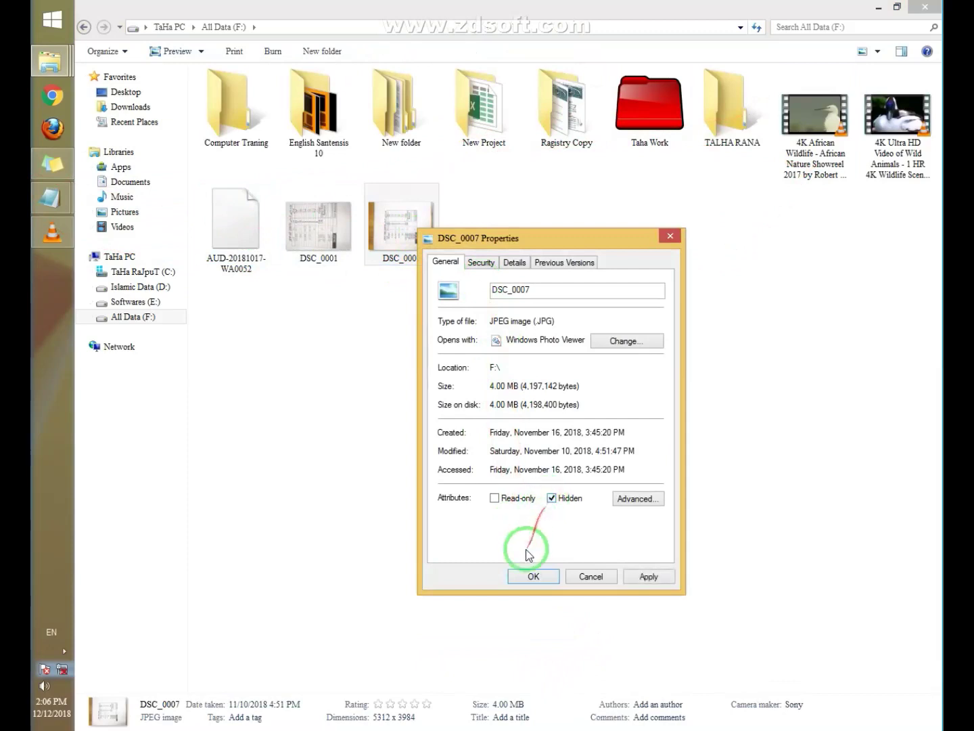
{"action": "left_click", "coordinate": [521, 576]}
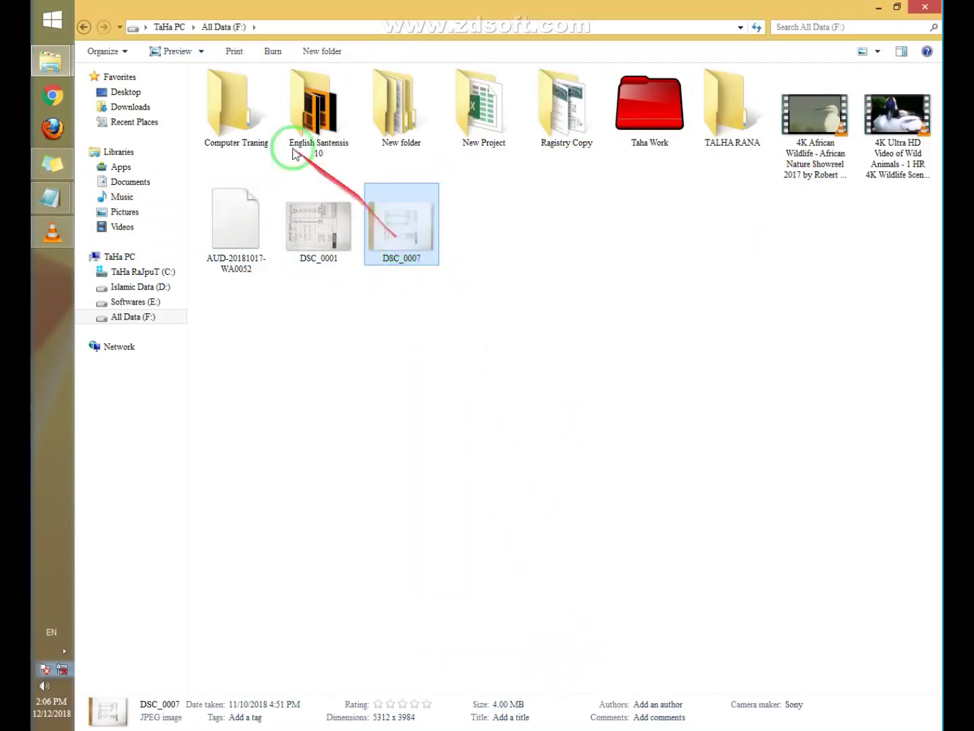
- Set the folder view options to "Don't show hidden files, folders, or drives"
{"action": "left_click", "coordinate": [101, 51]}
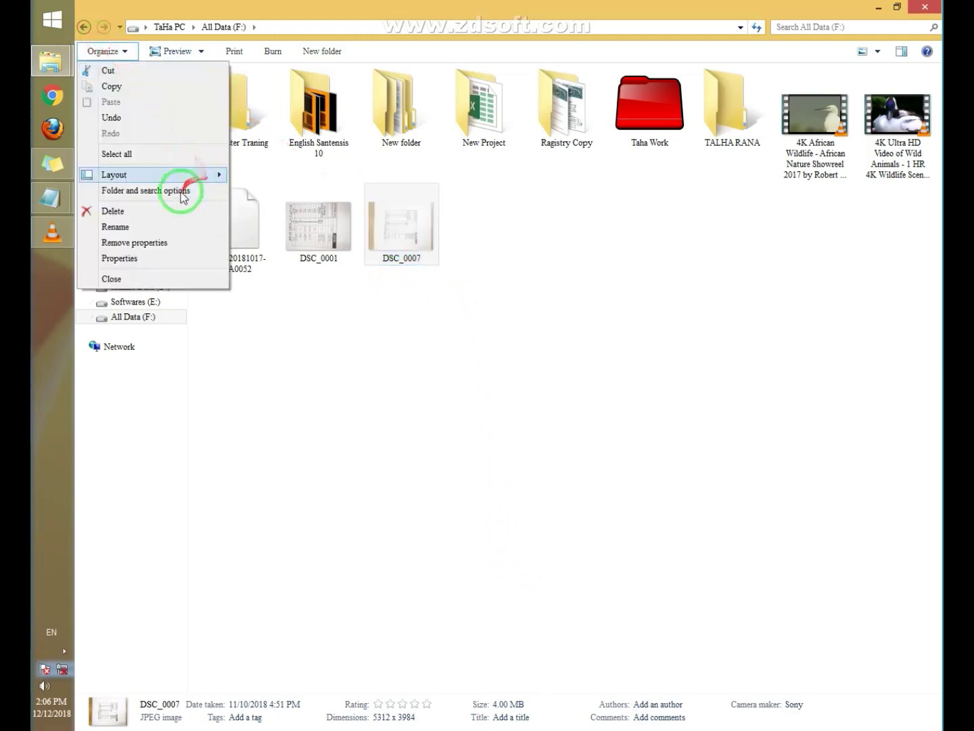
{"action": "left_click", "coordinate": [182, 192]}
{"action": "left_click", "coordinate": [146, 86]}
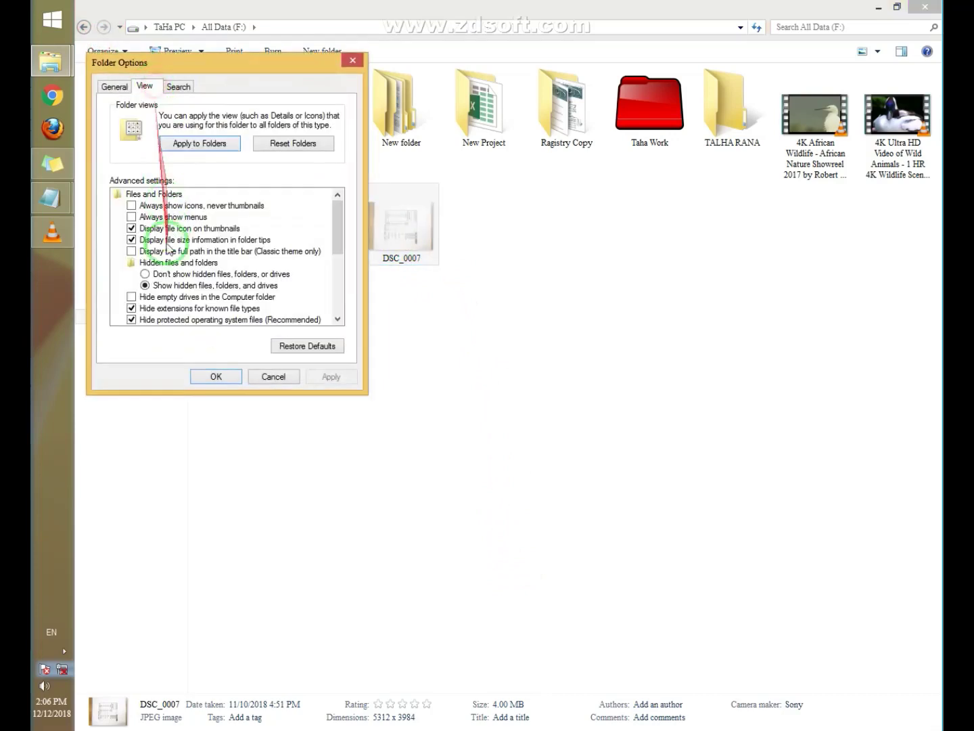
{"action": "left_click", "coordinate": [162, 274]}
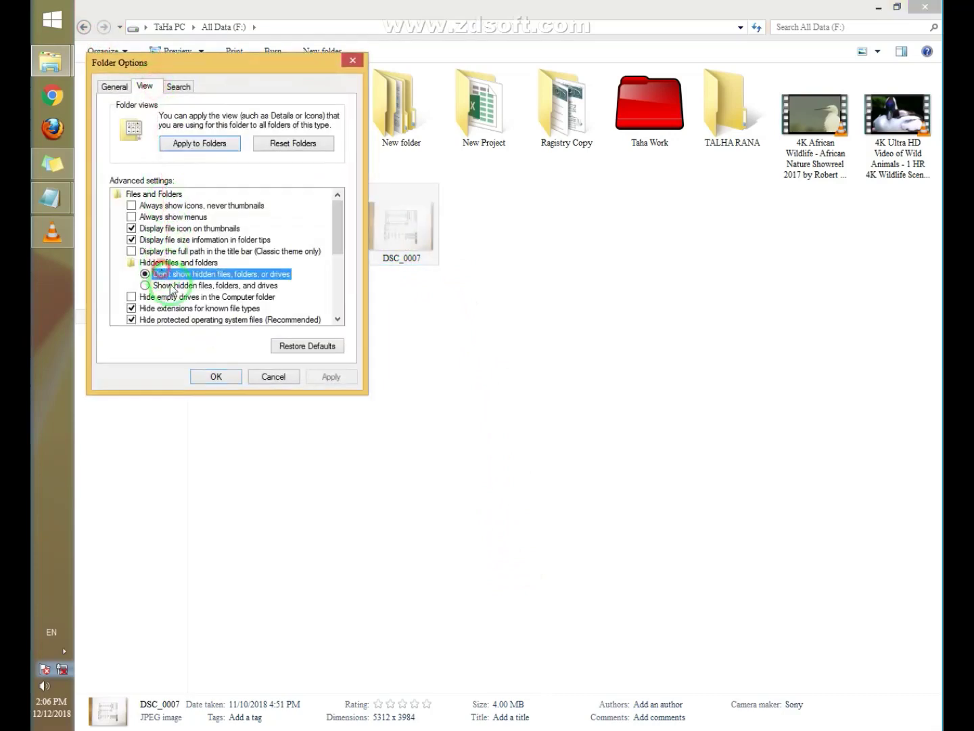
{"action": "left_click", "coordinate": [210, 379]}
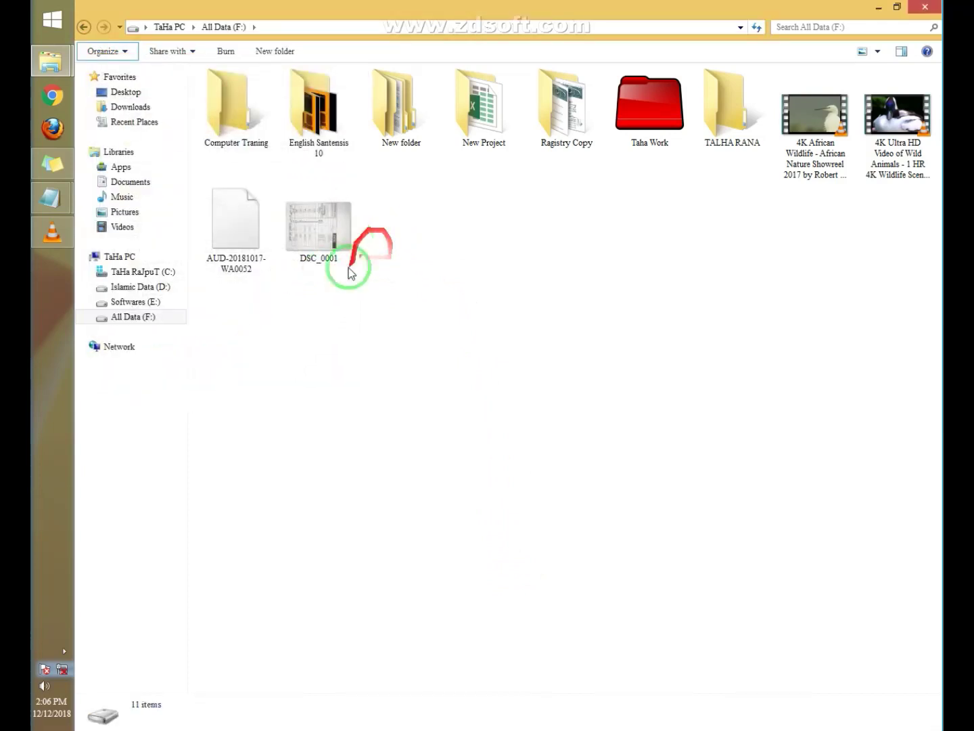
- Set the folder view options to "Show hidden files, folders, and drives"
{"action": "left_click", "coordinate": [103, 52]}
{"action": "left_click", "coordinate": [147, 192]}
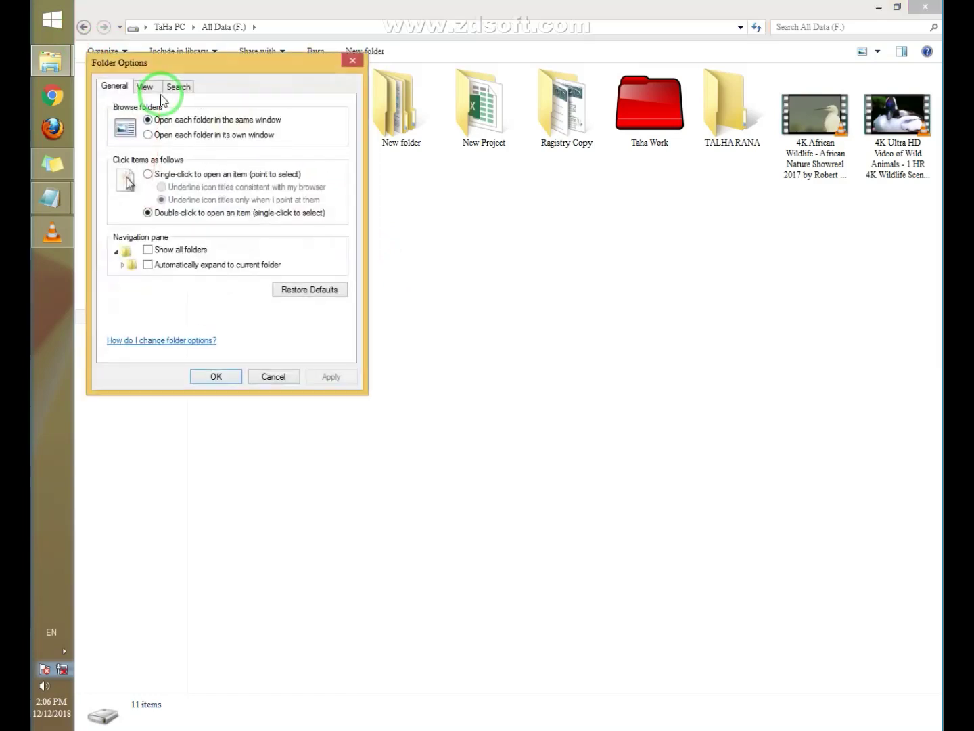
{"action": "left_click", "coordinate": [153, 87]}
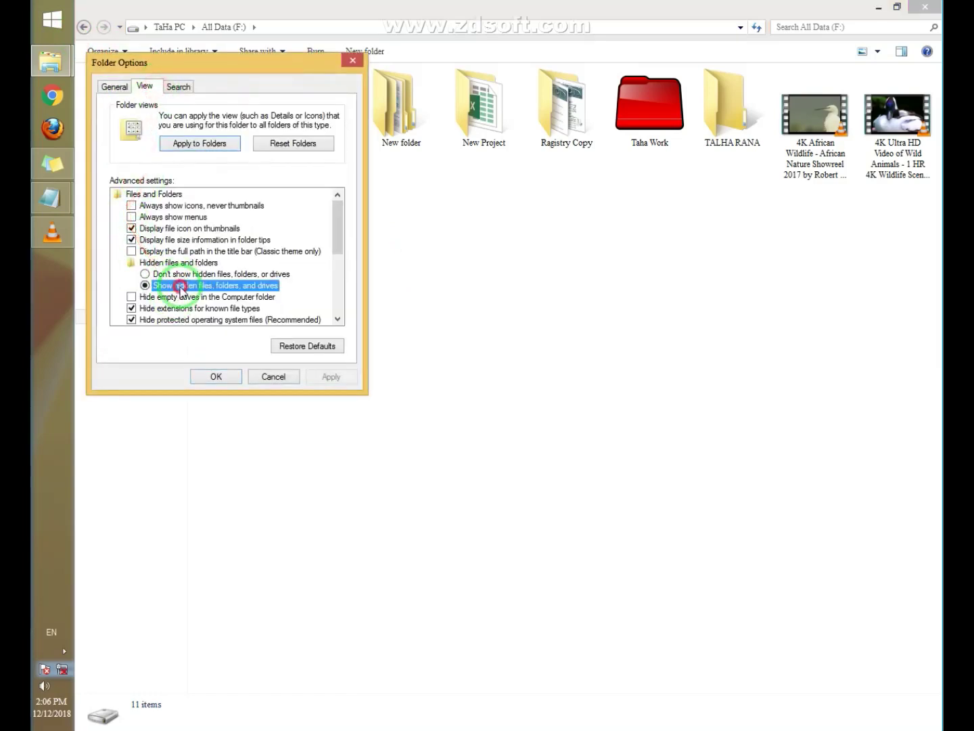
{"action": "left_click", "coordinate": [180, 288]}
{"action": "left_click", "coordinate": [216, 376]}
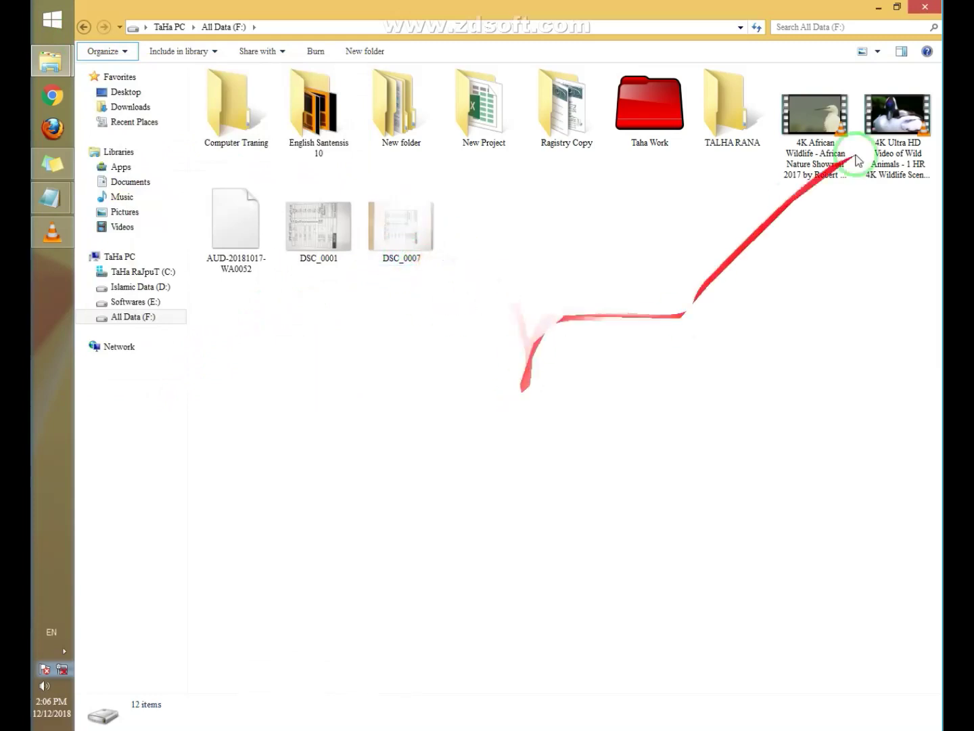
- Clear the Hidden attribute on the DSC_0007 image in All Data (F:) and close the drive window
{"action": "right_click", "coordinate": [404, 241]}
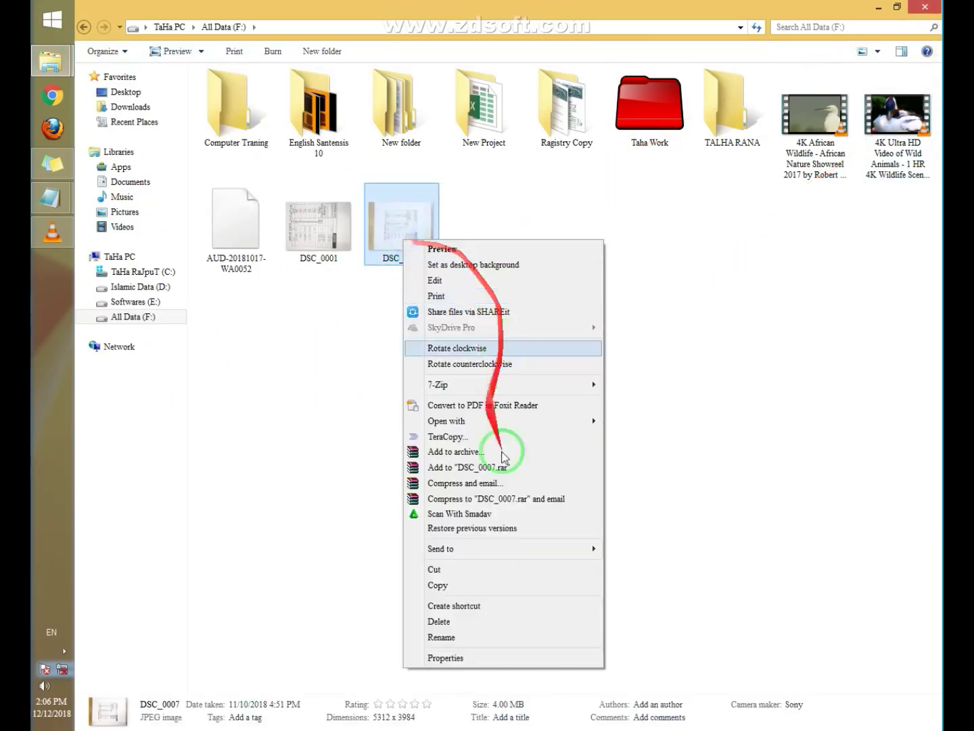
{"action": "left_click", "coordinate": [504, 657]}
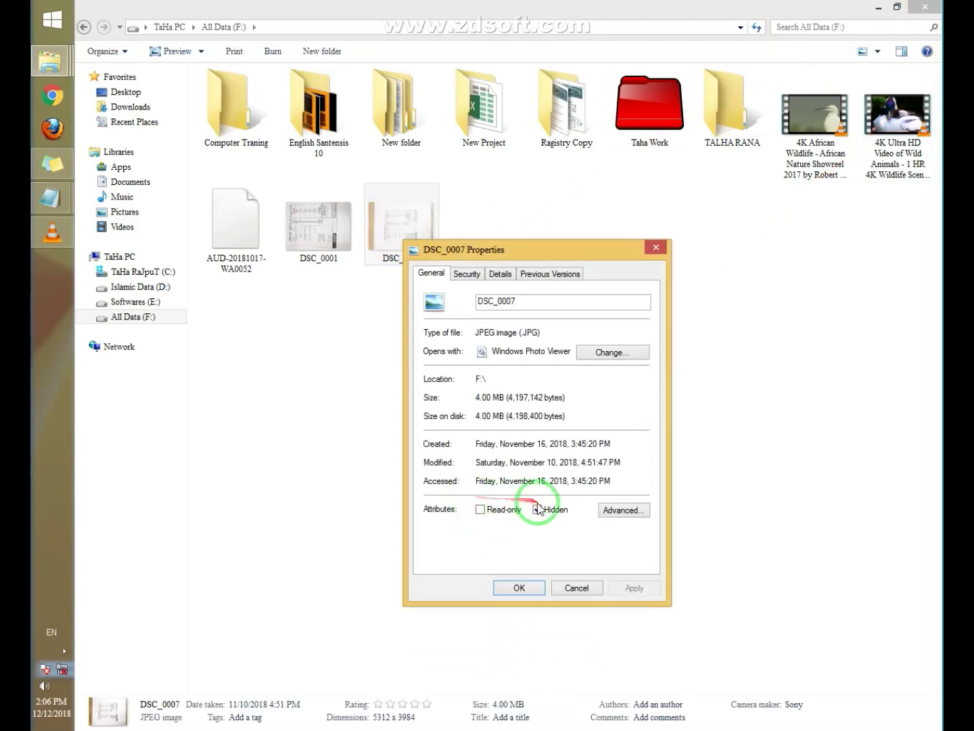
{"action": "left_click", "coordinate": [538, 509]}
{"action": "left_click", "coordinate": [519, 588]}
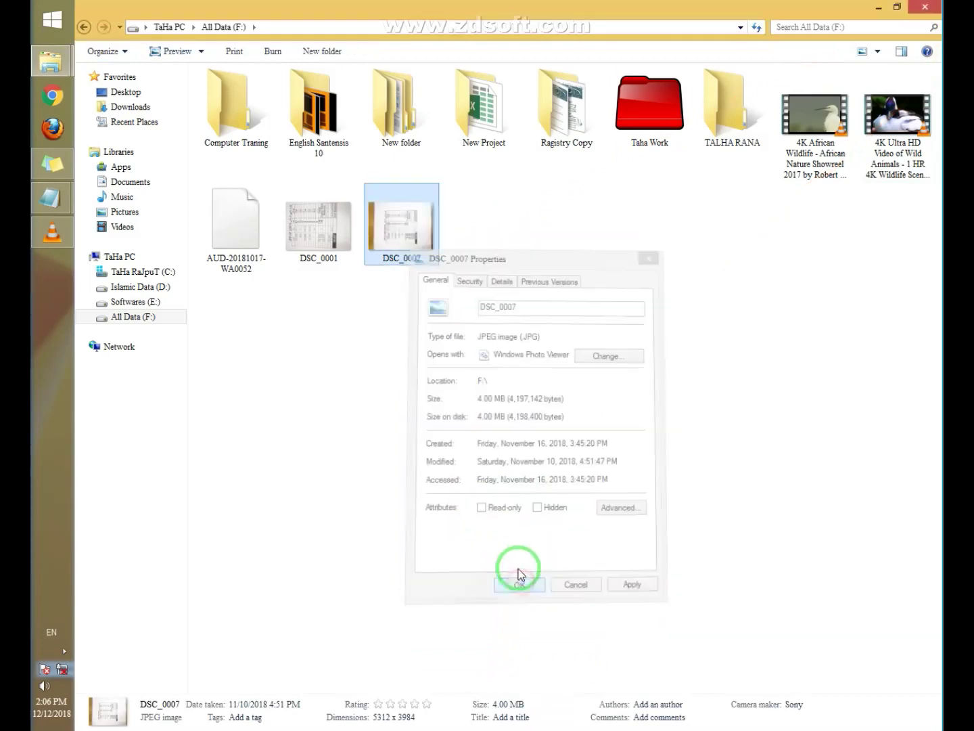
{"action": "left_click", "coordinate": [937, 7]}
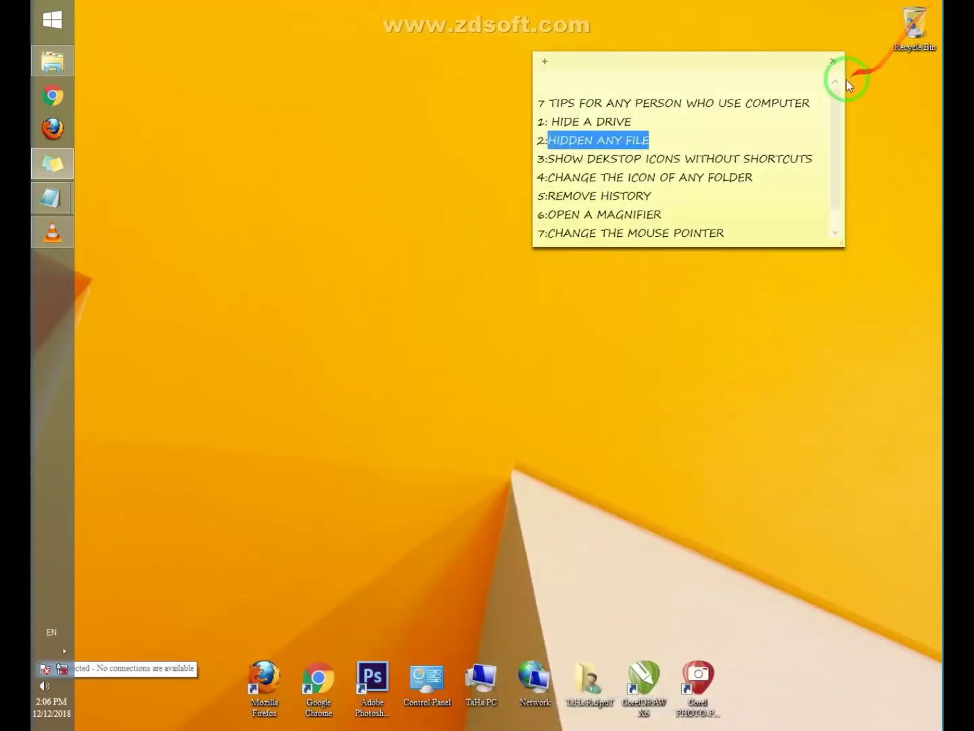
- Highlight tip 3 in the sticky note and delete the computer, Network, user's files and Control Panel icons from the desktop
{"action": "left_click_drag", "start_coordinate": [824, 159], "coordinate": [537, 157]}
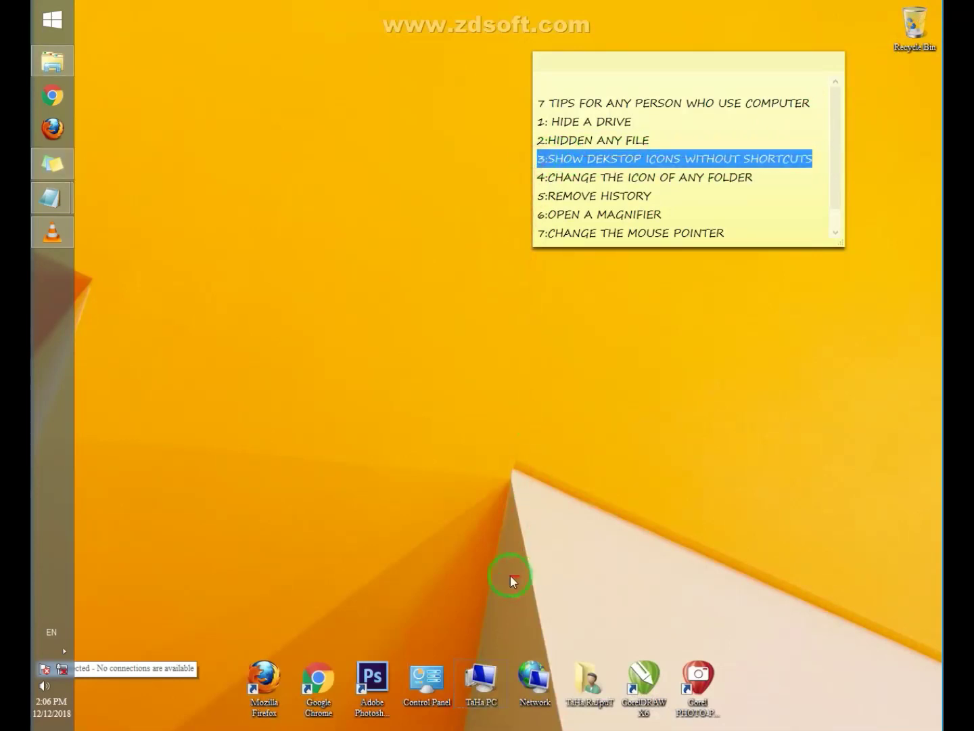
{"action": "key", "text": "Delete"}
{"action": "key", "text": "Return"}
{"action": "left_click", "coordinate": [535, 680]}
{"action": "key", "text": "Delete"}
{"action": "key", "text": "Return"}
{"action": "left_click", "coordinate": [586, 684]}
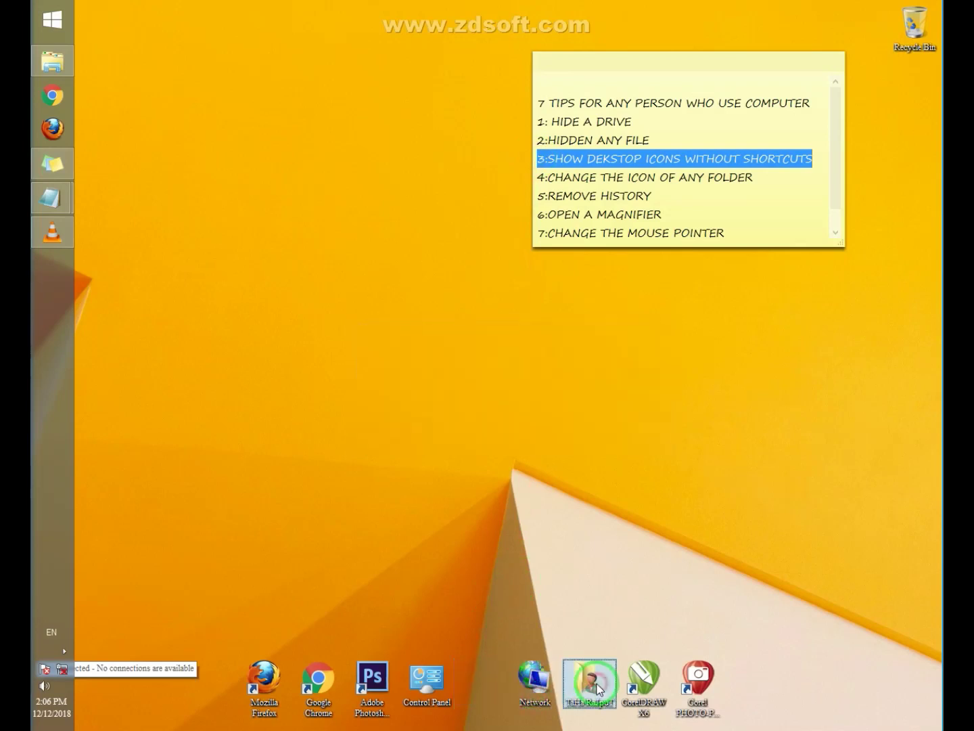
{"action": "key", "text": "Delete"}
{"action": "key", "text": "Return"}
{"action": "left_click", "coordinate": [428, 679]}
{"action": "key", "text": "Delete"}
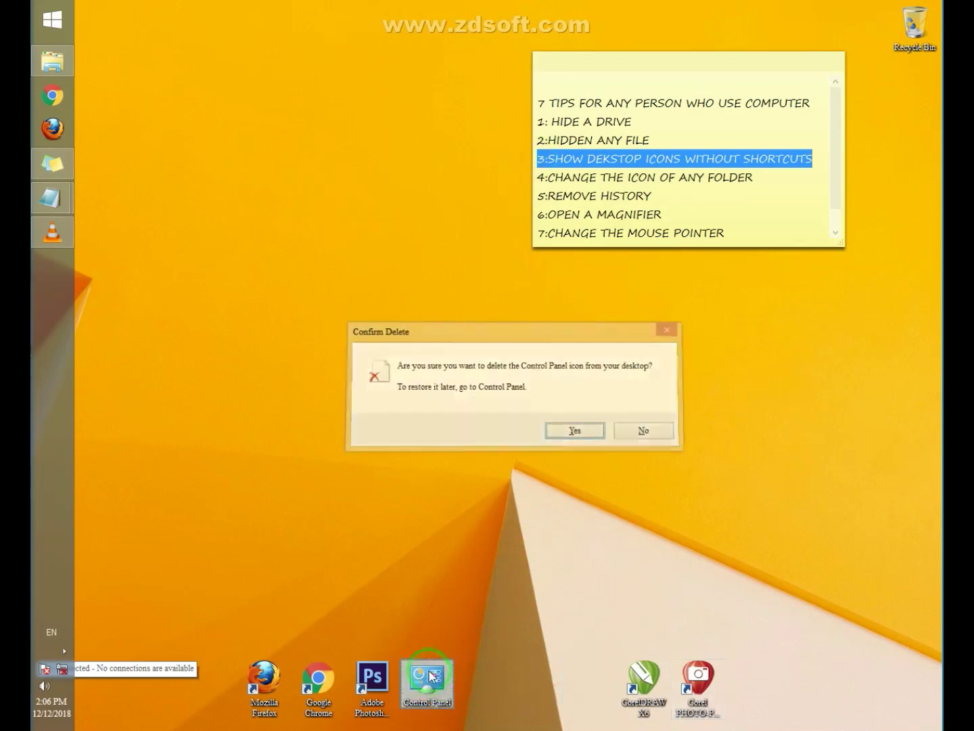
{"action": "key", "text": "Return"}
- Restore the Computer, User's Files, Network and Control Panel icons through the desktop icon settings and return to the desktop
{"action": "right_click", "coordinate": [394, 428]}
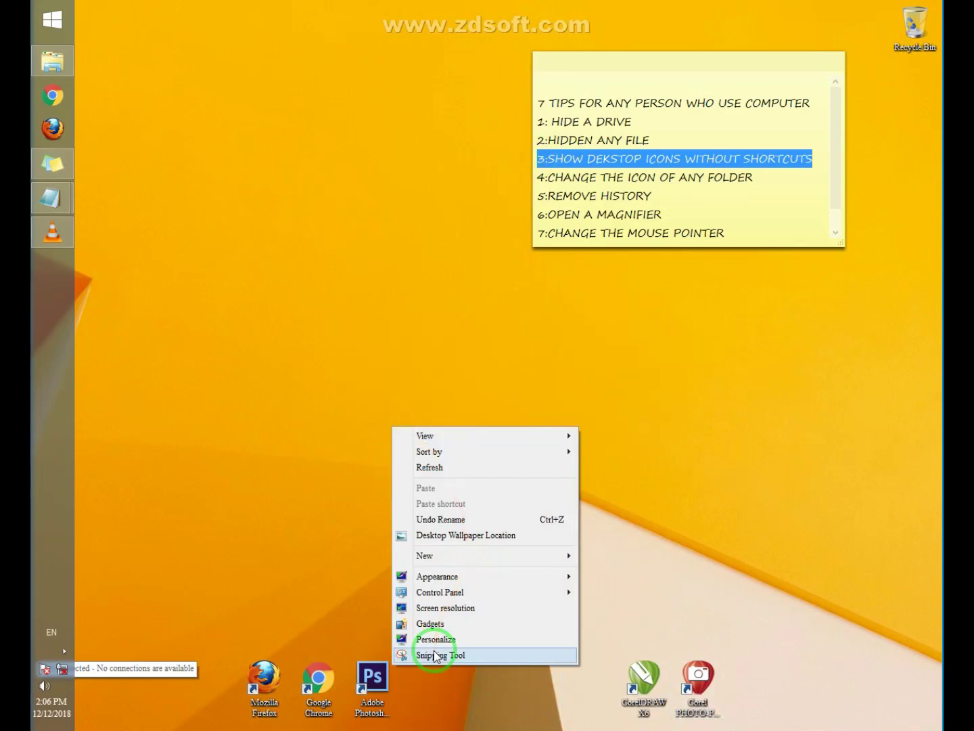
{"action": "left_click", "coordinate": [446, 640]}
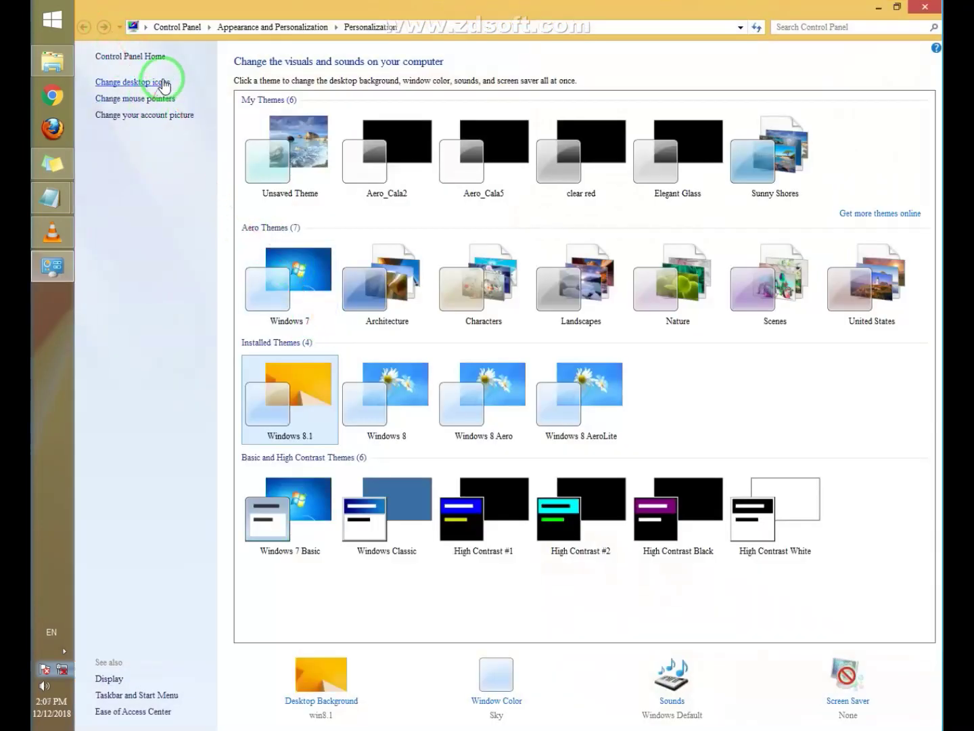
{"action": "left_click", "coordinate": [158, 84]}
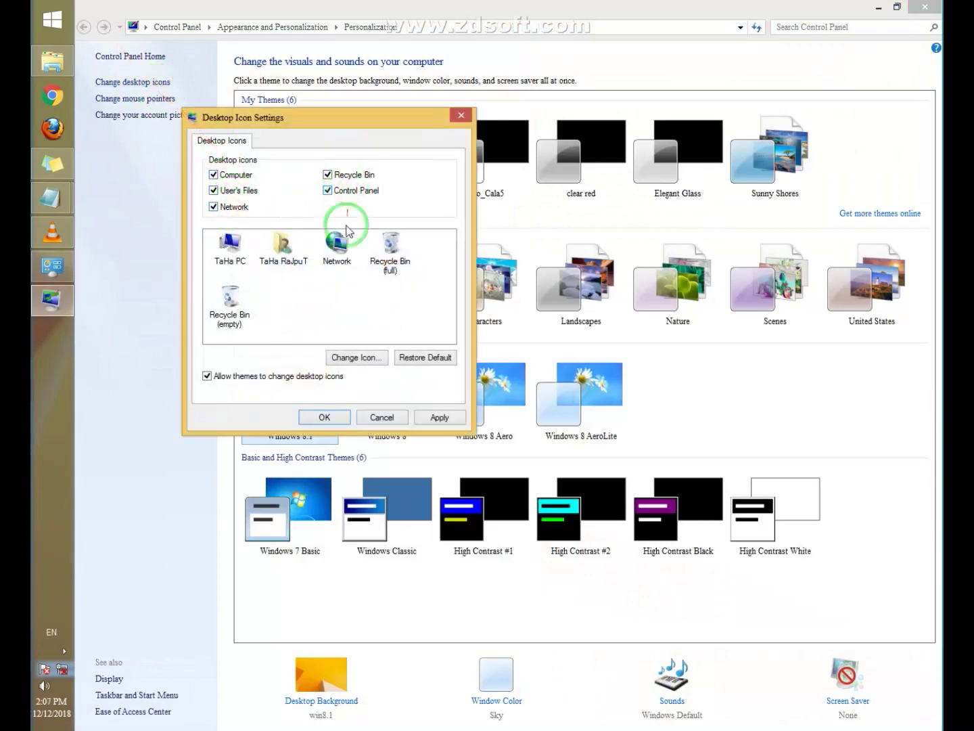
{"action": "left_click", "coordinate": [324, 416]}
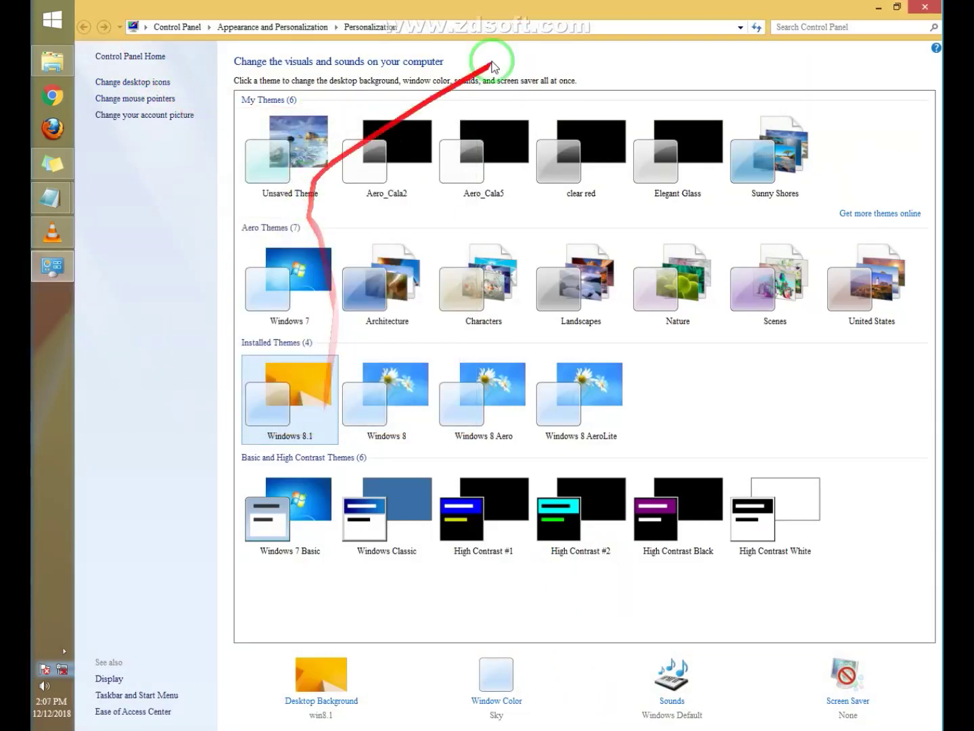
{"action": "left_click", "coordinate": [933, 7]}
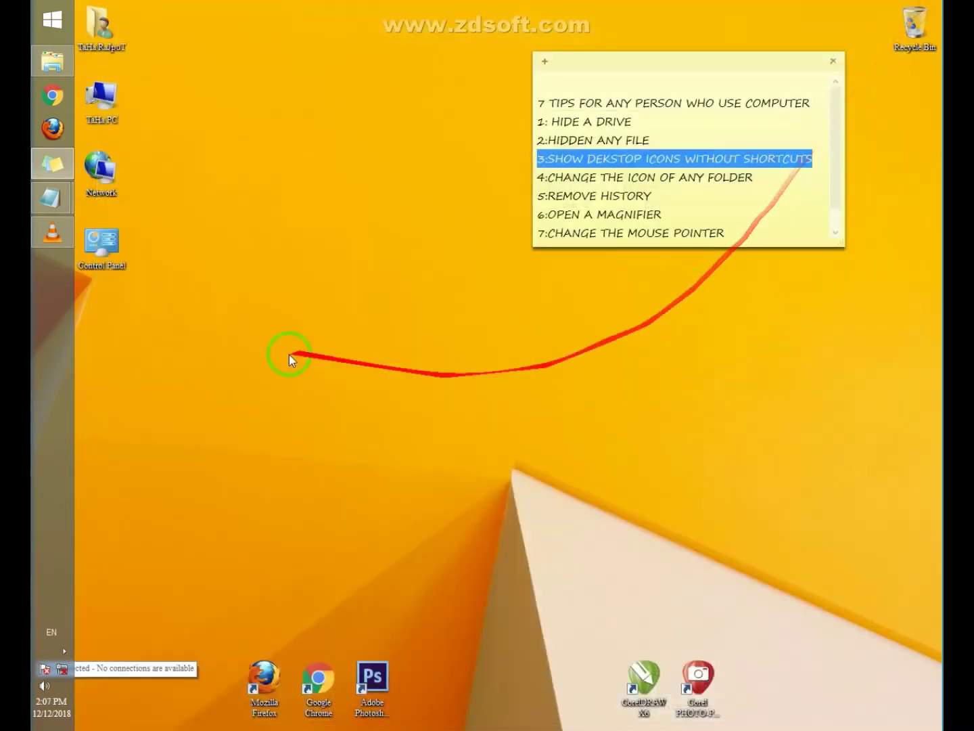
{"action": "left_click_drag", "start_coordinate": [158, 2], "coordinate": [32, 362]}
{"action": "left_click", "coordinate": [278, 262]}
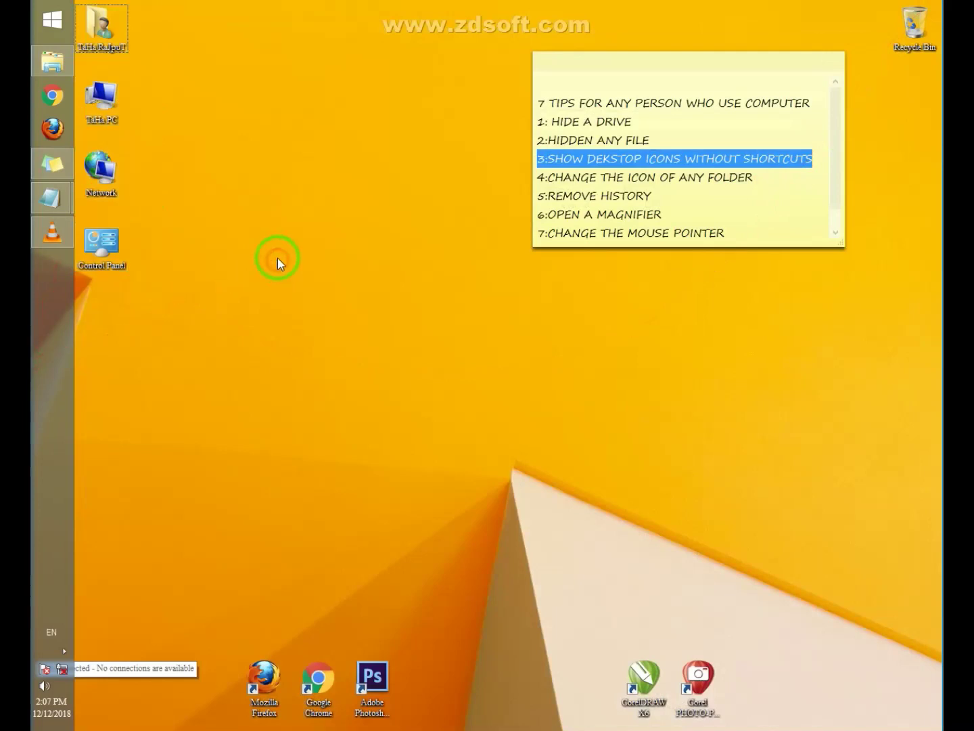
- Highlight tip 4 in the sticky note and create a new folder inside the red work folder on All Data (F:)
{"action": "left_click", "coordinate": [753, 176]}
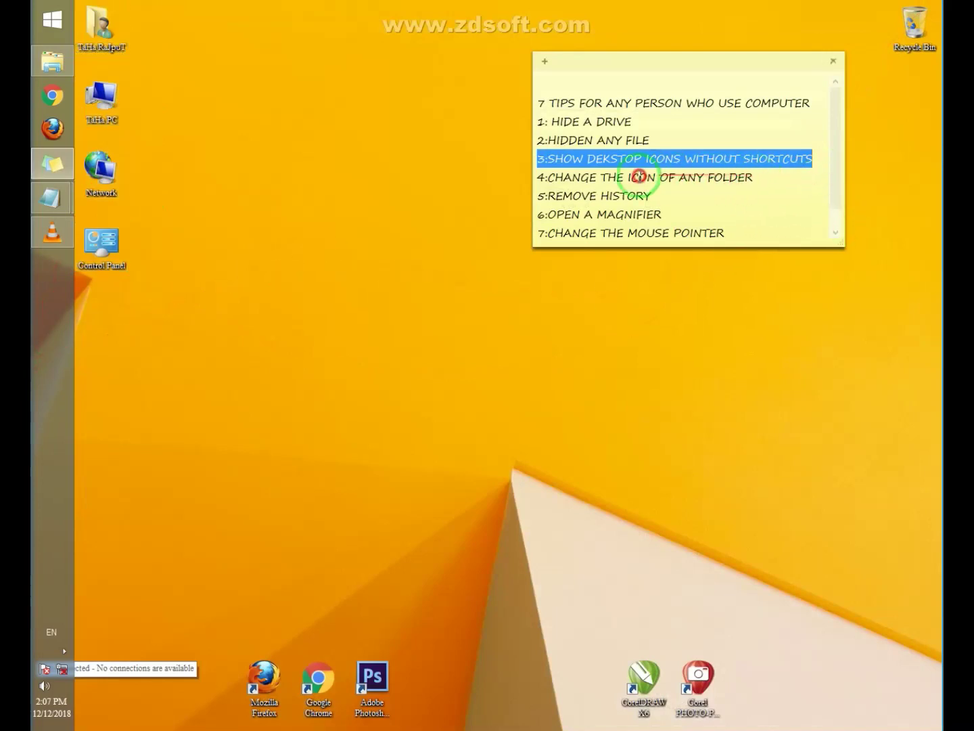
{"action": "left_click_drag", "start_coordinate": [776, 178], "coordinate": [552, 181]}
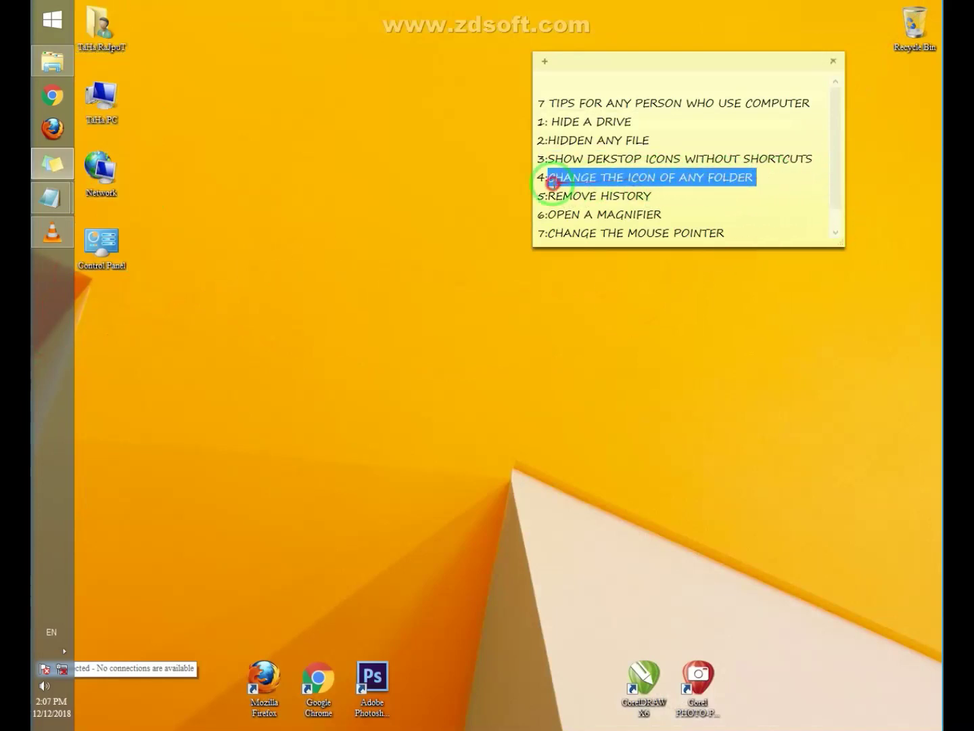
{"action": "double_click", "coordinate": [101, 98]}
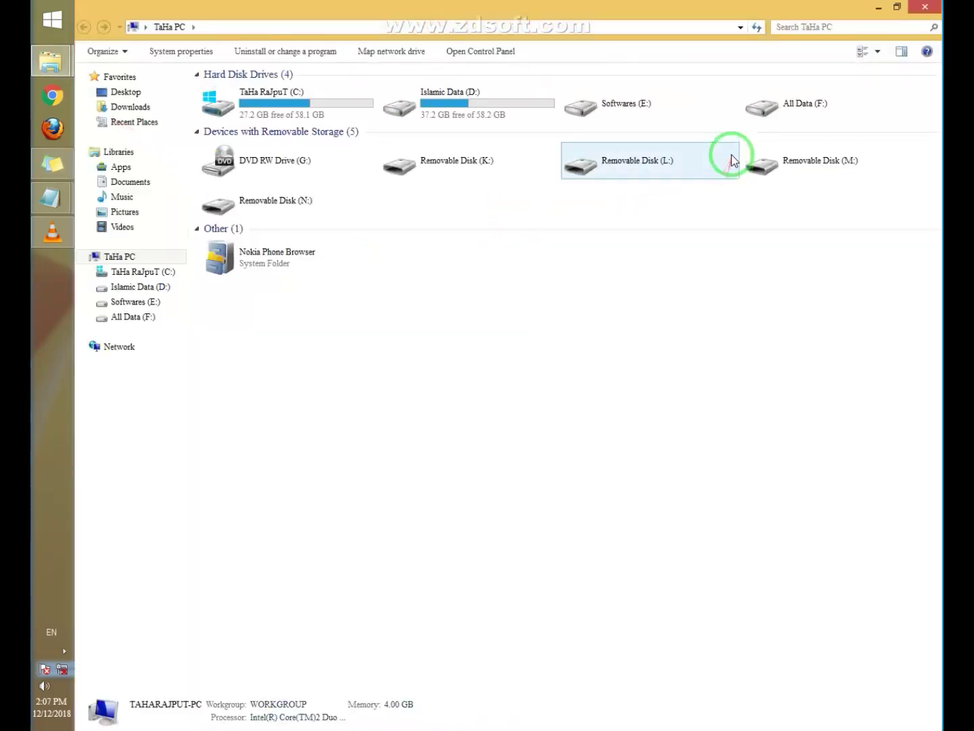
{"action": "double_click", "coordinate": [796, 119]}
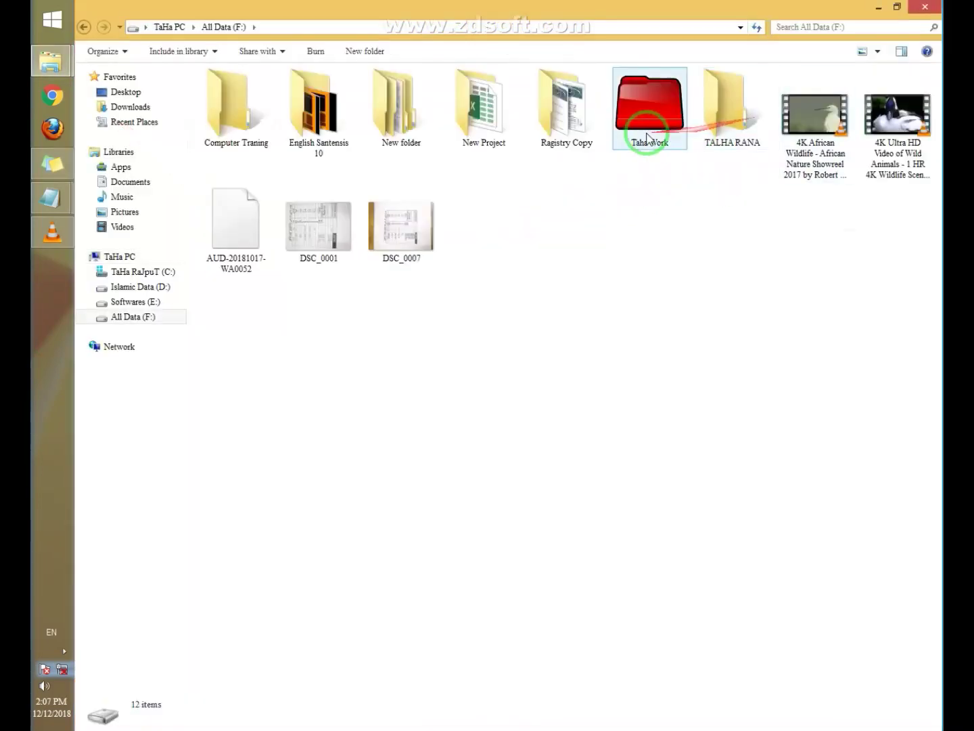
{"action": "double_click", "coordinate": [645, 135]}
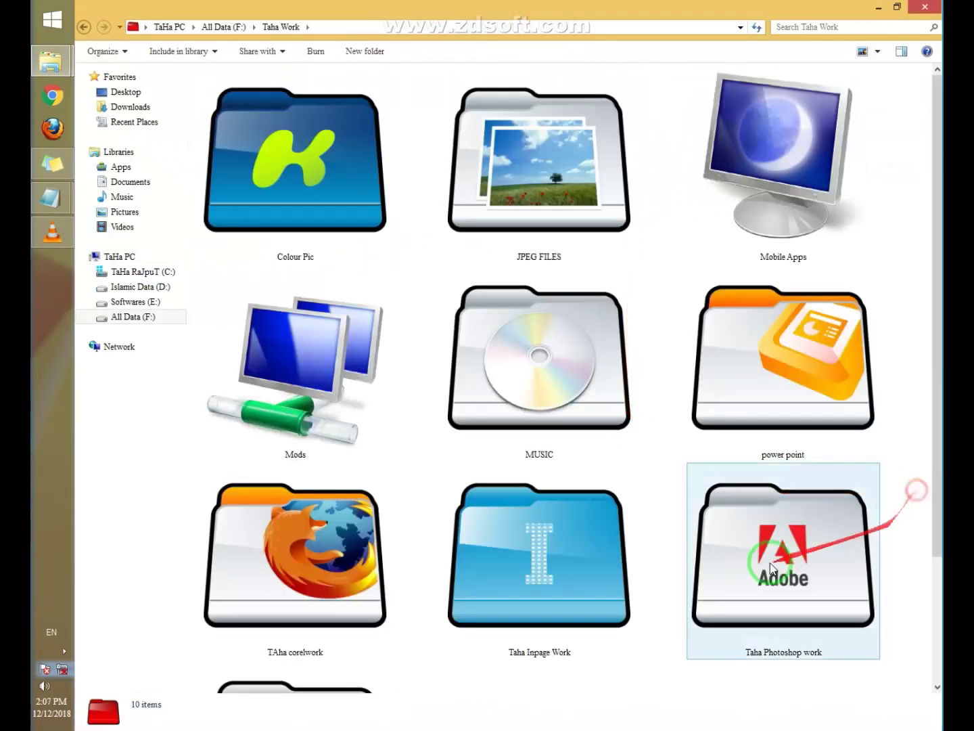
{"action": "mouse_move", "coordinate": [761, 570]}
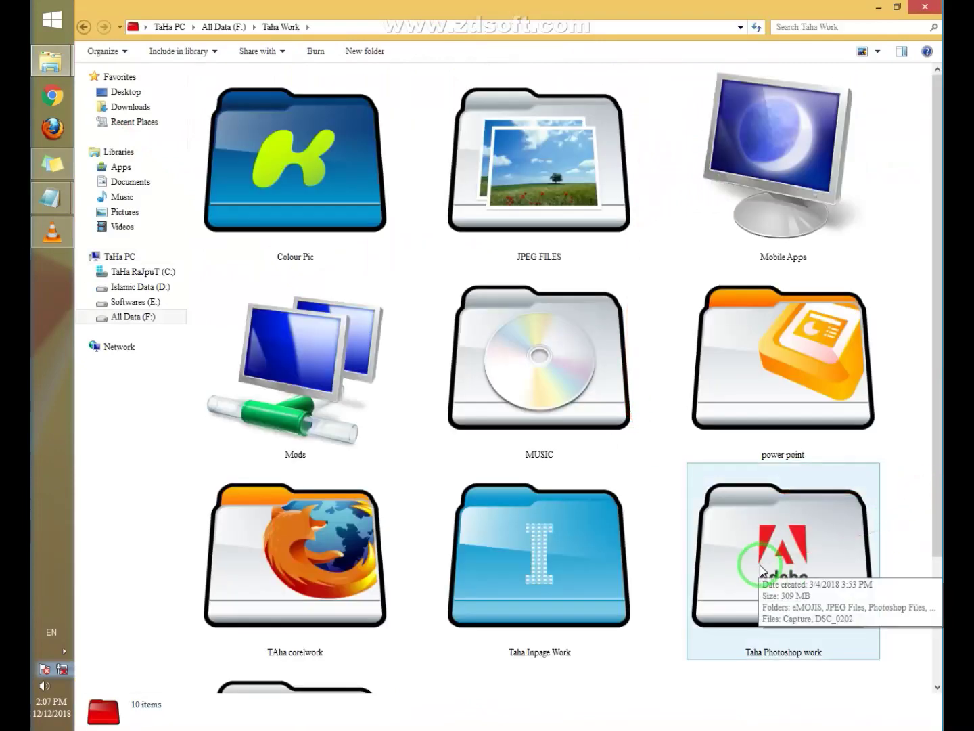
{"action": "left_click", "coordinate": [365, 52]}
{"action": "left_click", "coordinate": [720, 369]}
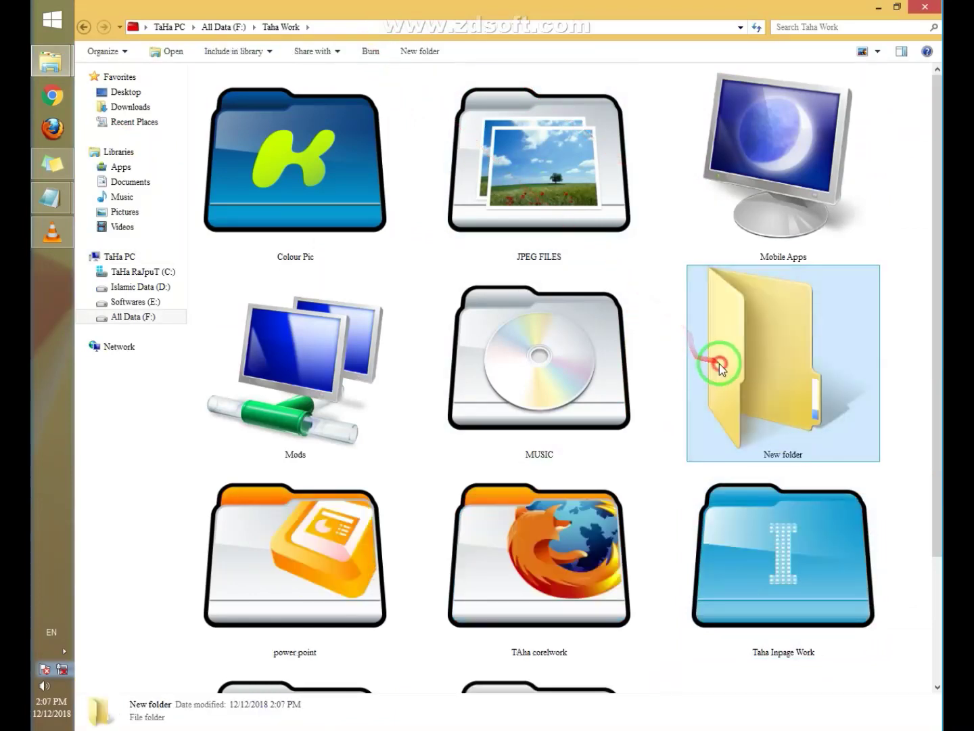
- Bring up the icon choices for the new folder through its customization properties, checking the icon file browser and closing it again
{"action": "right_click", "coordinate": [807, 352]}
{"action": "left_click", "coordinate": [855, 716]}
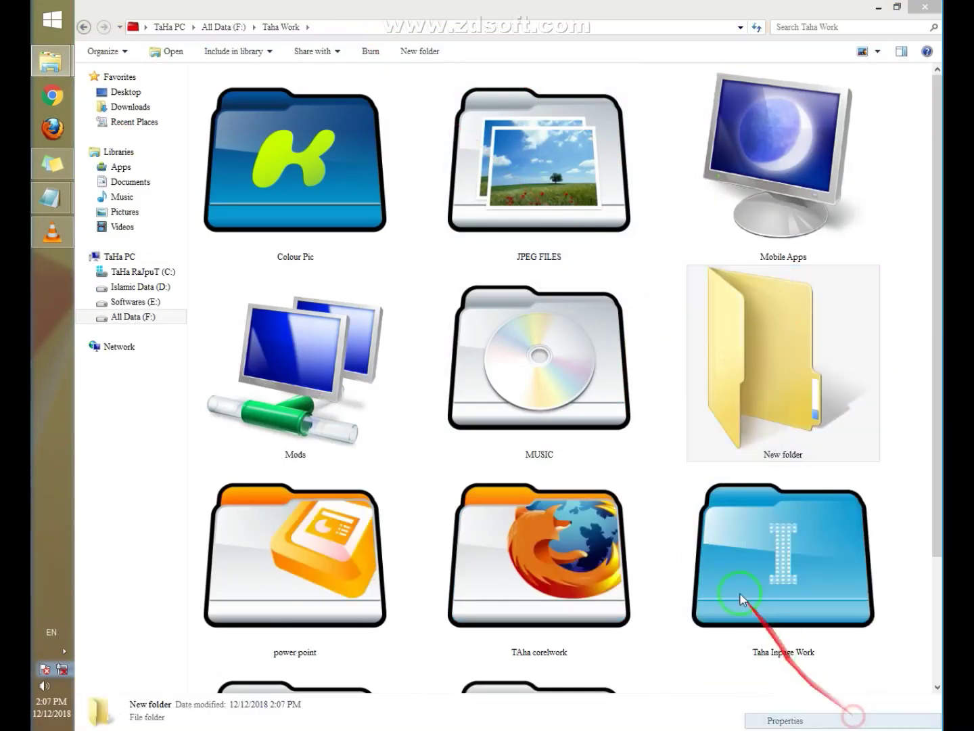
{"action": "left_click", "coordinate": [879, 381]}
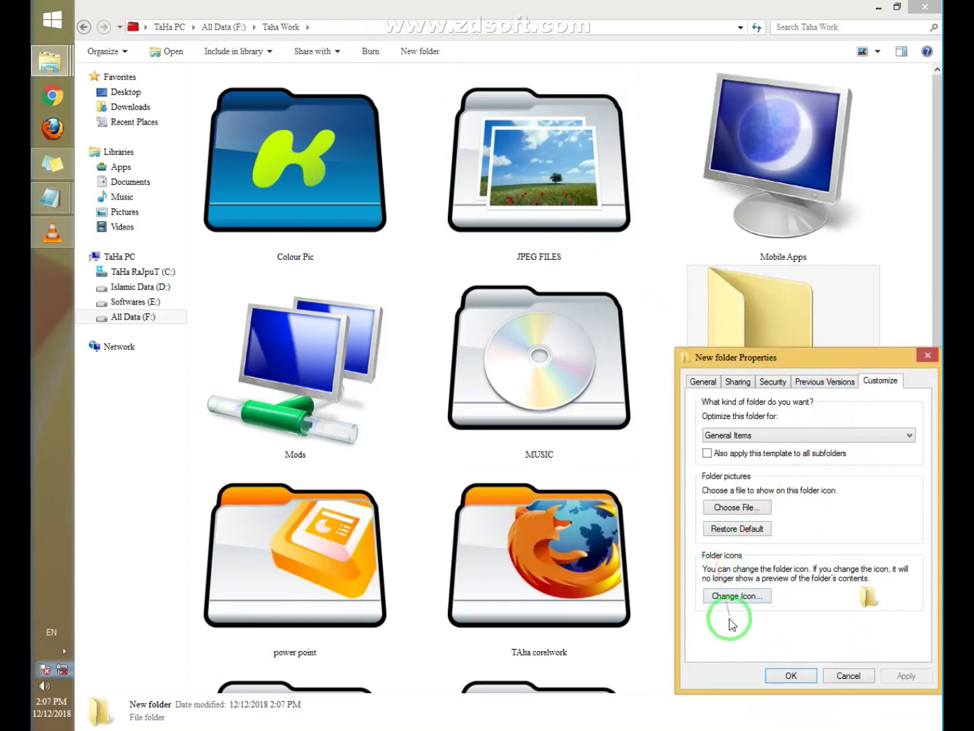
{"action": "left_click", "coordinate": [761, 594]}
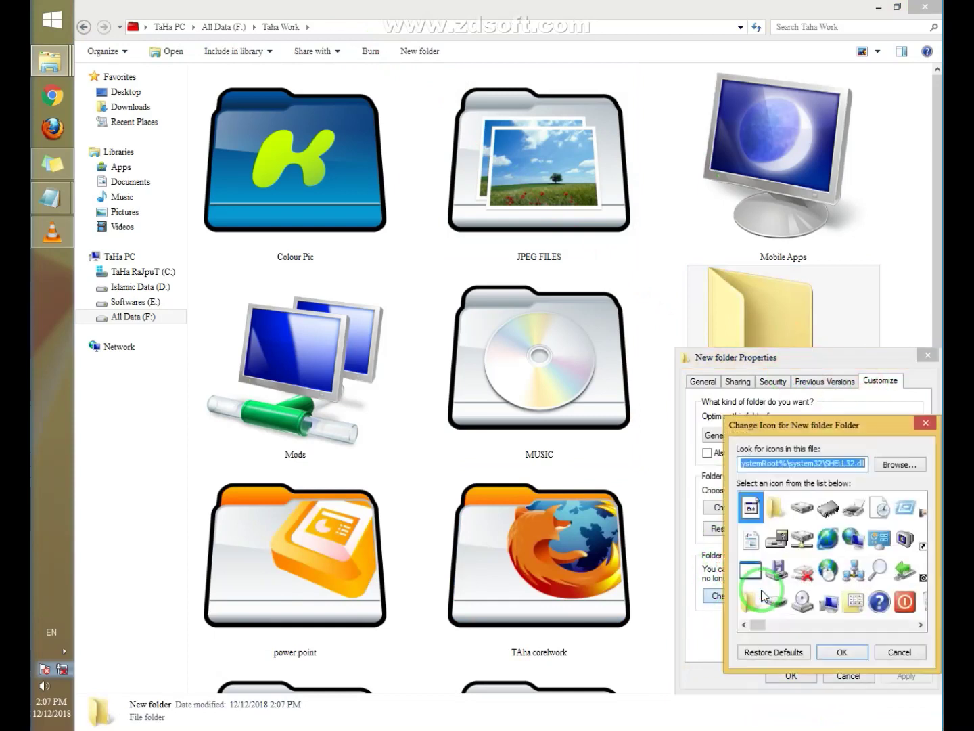
{"action": "left_click", "coordinate": [898, 465]}
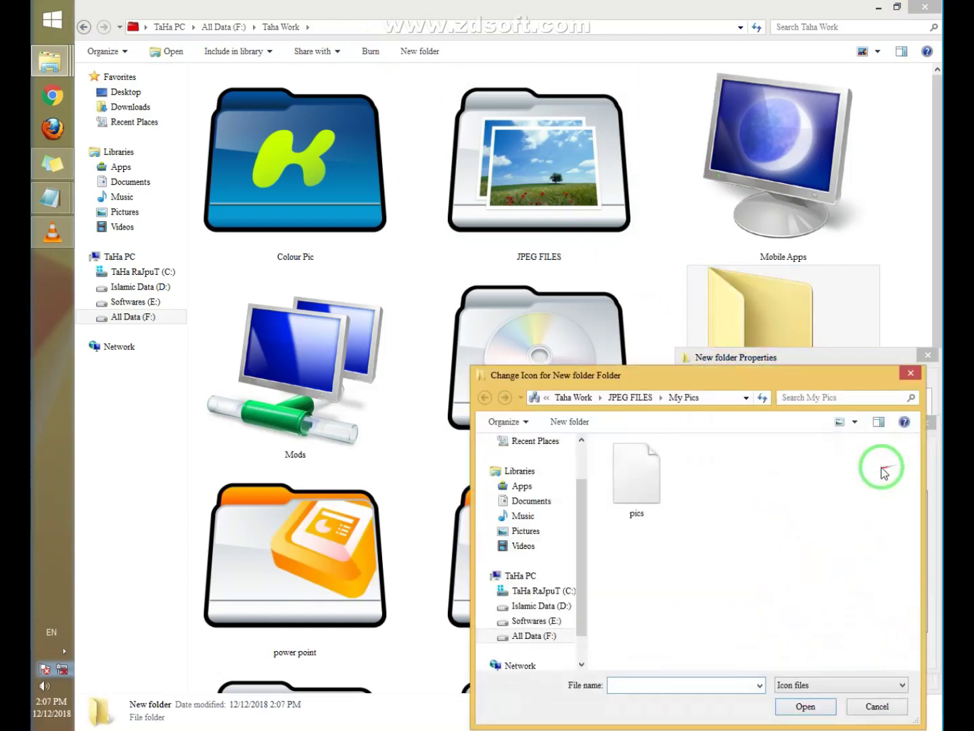
{"action": "left_click", "coordinate": [910, 373]}
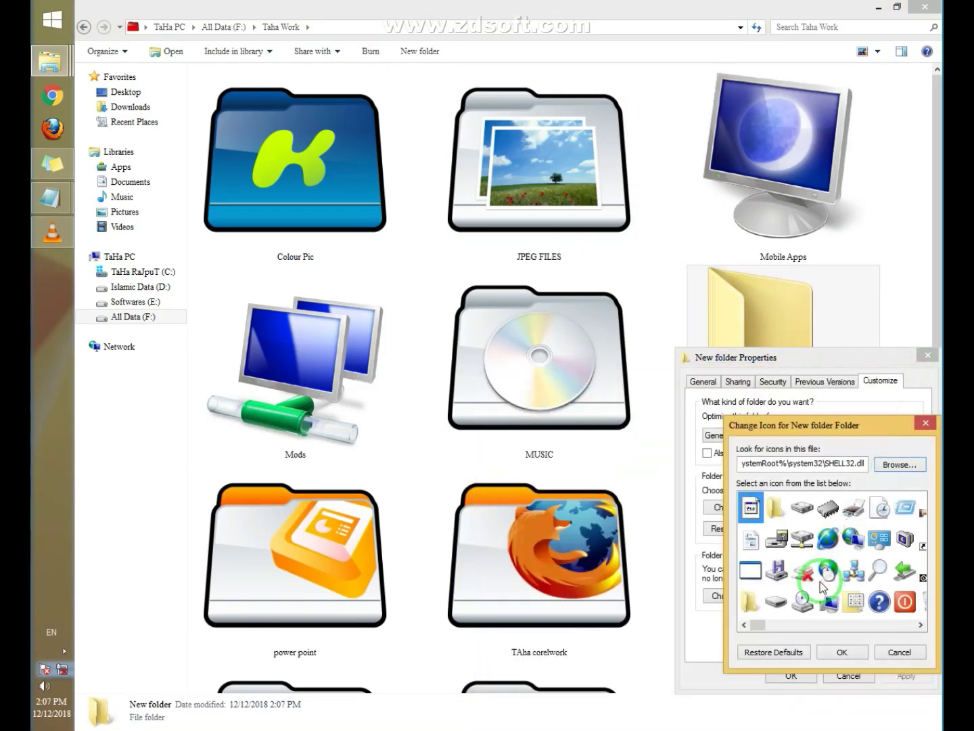
- Browse for an icon file from Softwares (E:) through the CorelDRAW Graphics Suite Download folder to folder_icons_pack_by_deleket's ICO folder
{"action": "left_click", "coordinate": [900, 465]}
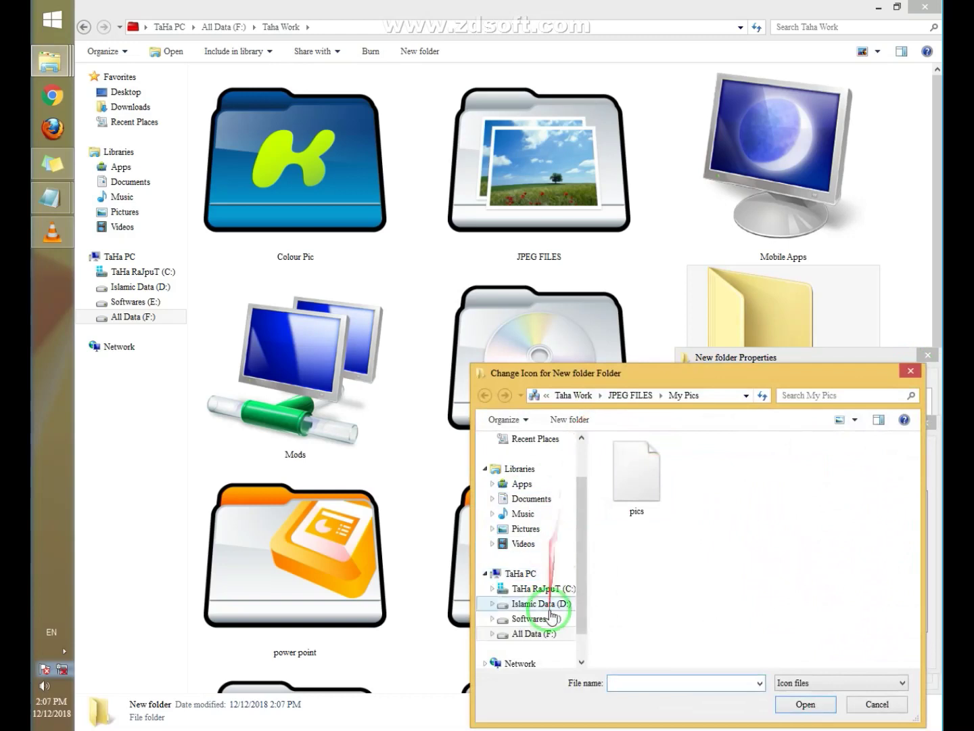
{"action": "left_click", "coordinate": [535, 618]}
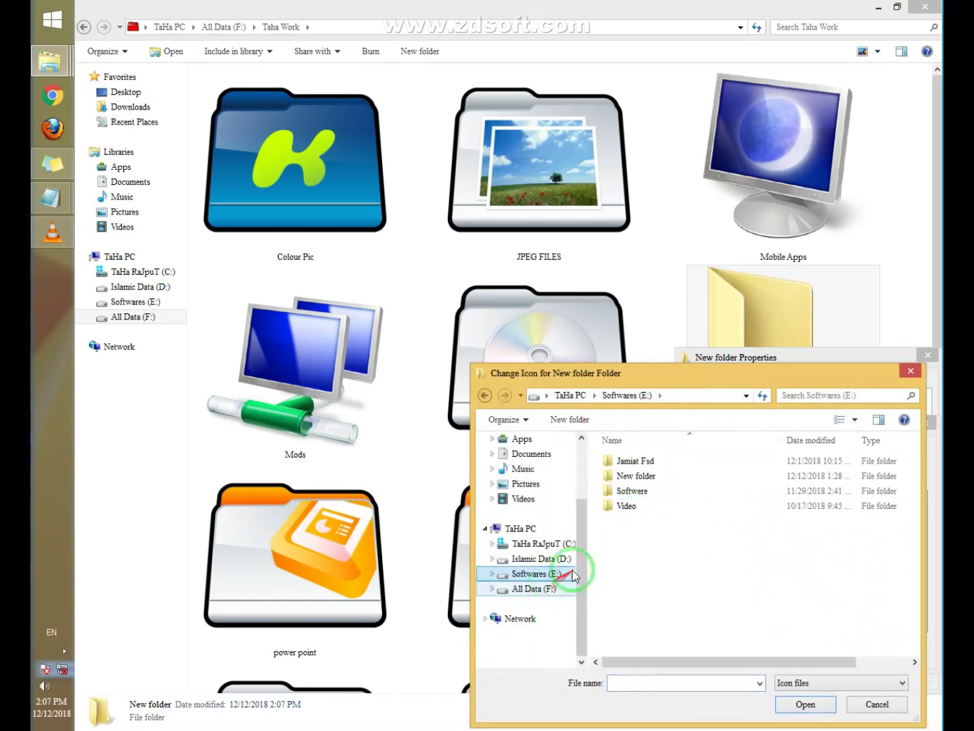
{"action": "double_click", "coordinate": [628, 492]}
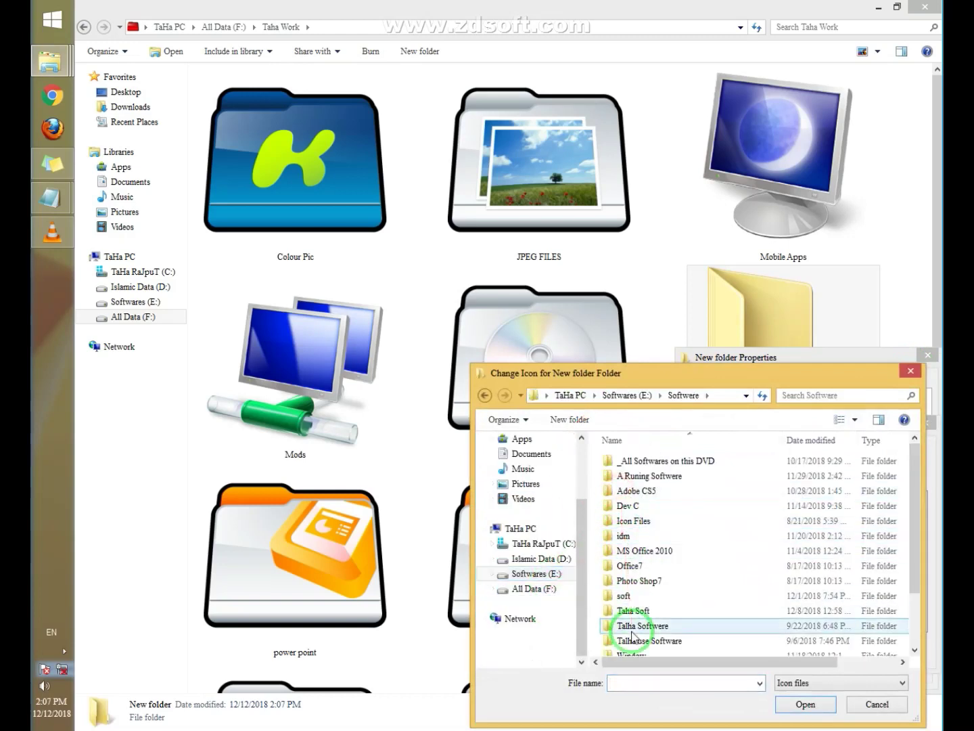
{"action": "scroll", "coordinate": [633, 636], "scroll_direction": "down", "scroll_amount": 2}
{"action": "double_click", "coordinate": [642, 558]}
{"action": "double_click", "coordinate": [664, 457]}
{"action": "double_click", "coordinate": [649, 462]}
{"action": "left_click", "coordinate": [647, 463]}
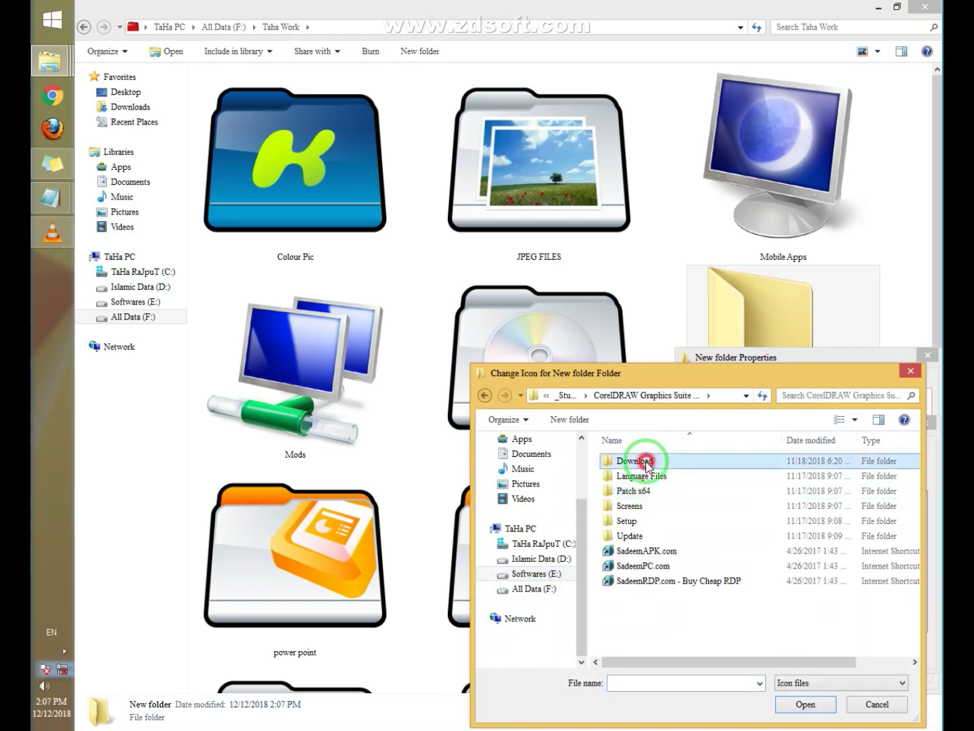
{"action": "double_click", "coordinate": [647, 463]}
{"action": "double_click", "coordinate": [655, 483]}
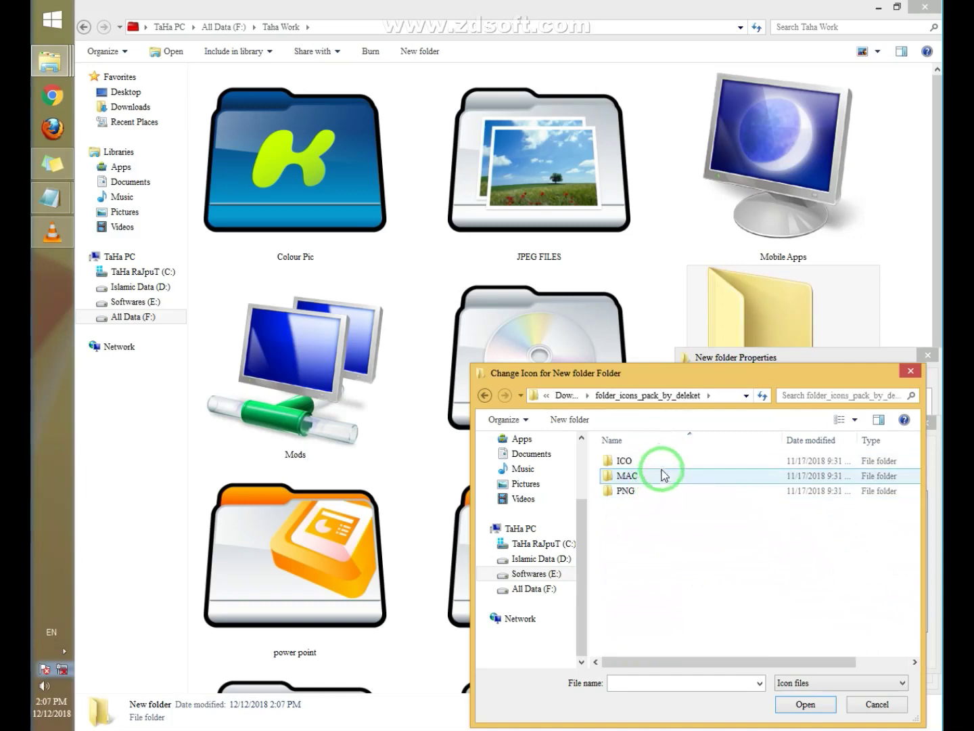
{"action": "double_click", "coordinate": [674, 459]}
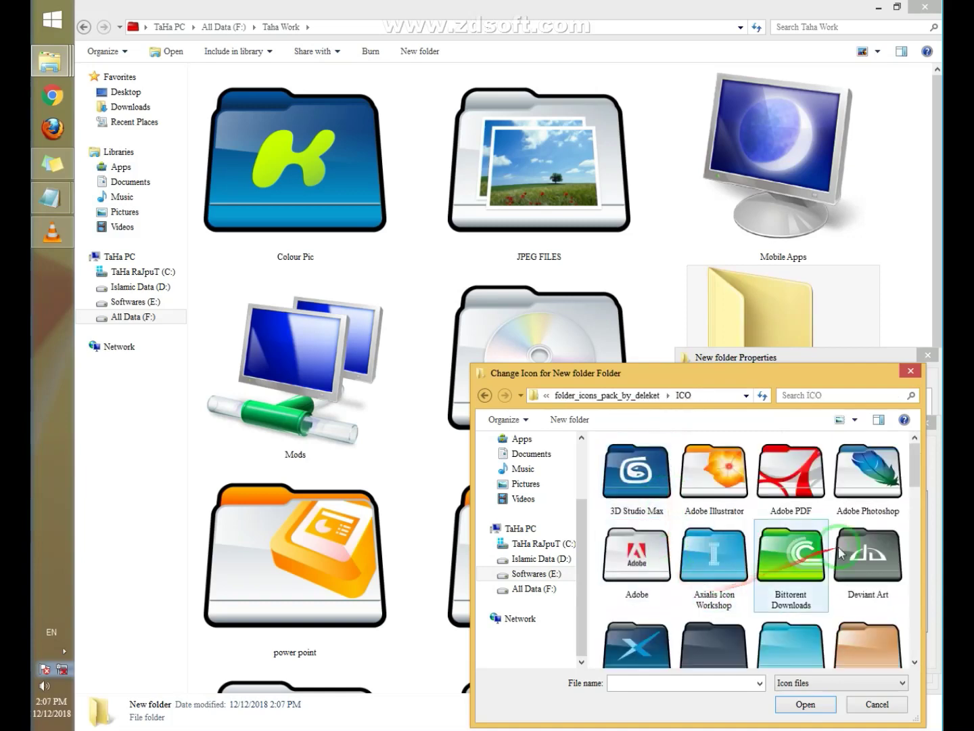
- Choose the Adobe Illustrator icon for the new folder and apply it
{"action": "double_click", "coordinate": [699, 508]}
{"action": "left_click", "coordinate": [839, 709]}
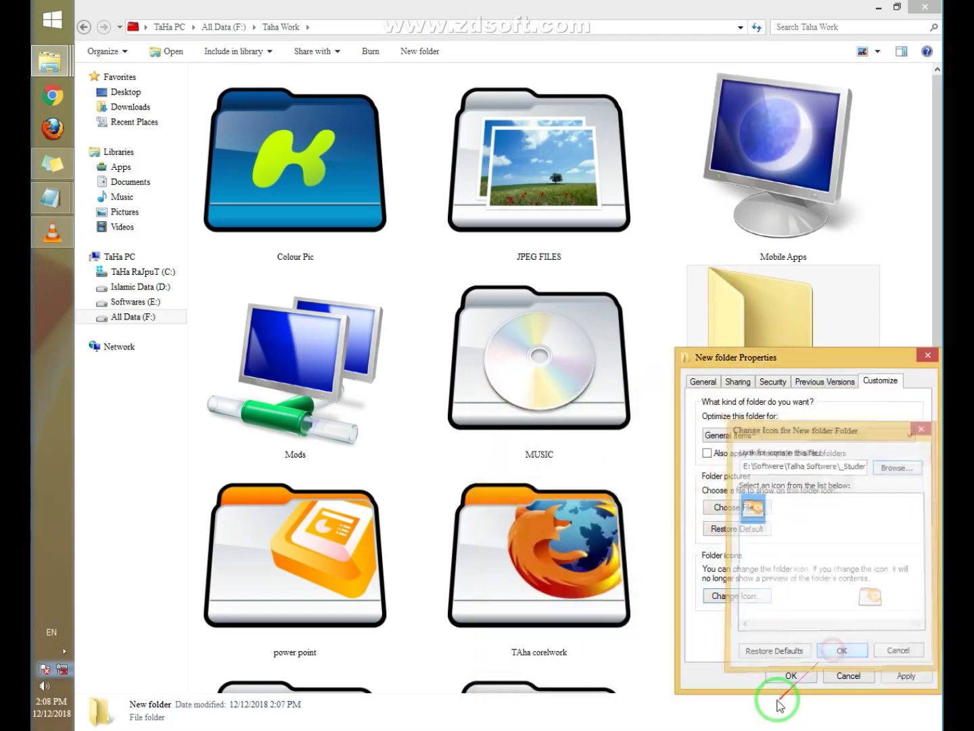
{"action": "left_click", "coordinate": [785, 674]}
{"action": "mouse_move", "coordinate": [757, 674]}
{"action": "left_mouse_down"}
{"action": "mouse_move", "coordinate": [750, 355]}
{"action": "mouse_move", "coordinate": [940, 455]}
{"action": "left_mouse_up"}
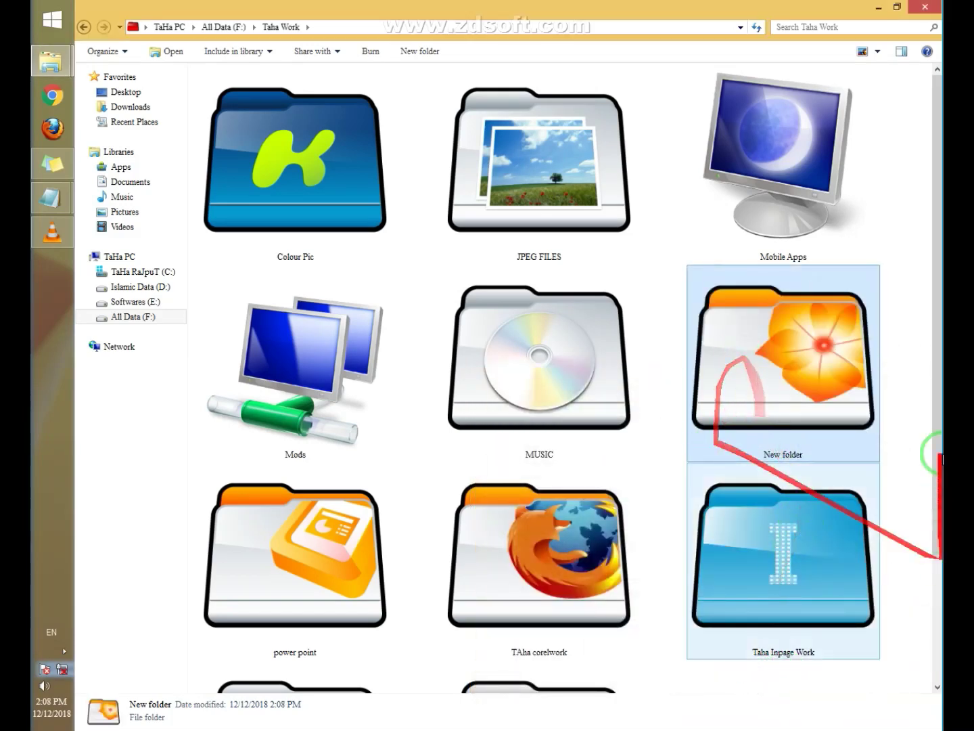
- Close the folder window, highlight tip 5, "REMOVE HISTORY", in the sticky note and select the computer icon on the desktop
{"action": "left_click", "coordinate": [924, 7]}
{"action": "mouse_move", "coordinate": [687, 67]}
{"action": "left_mouse_down"}
{"action": "mouse_move", "coordinate": [684, 177]}
{"action": "mouse_move", "coordinate": [643, 191]}
{"action": "mouse_move", "coordinate": [550, 176]}
{"action": "mouse_move", "coordinate": [553, 195]}
{"action": "left_mouse_up"}
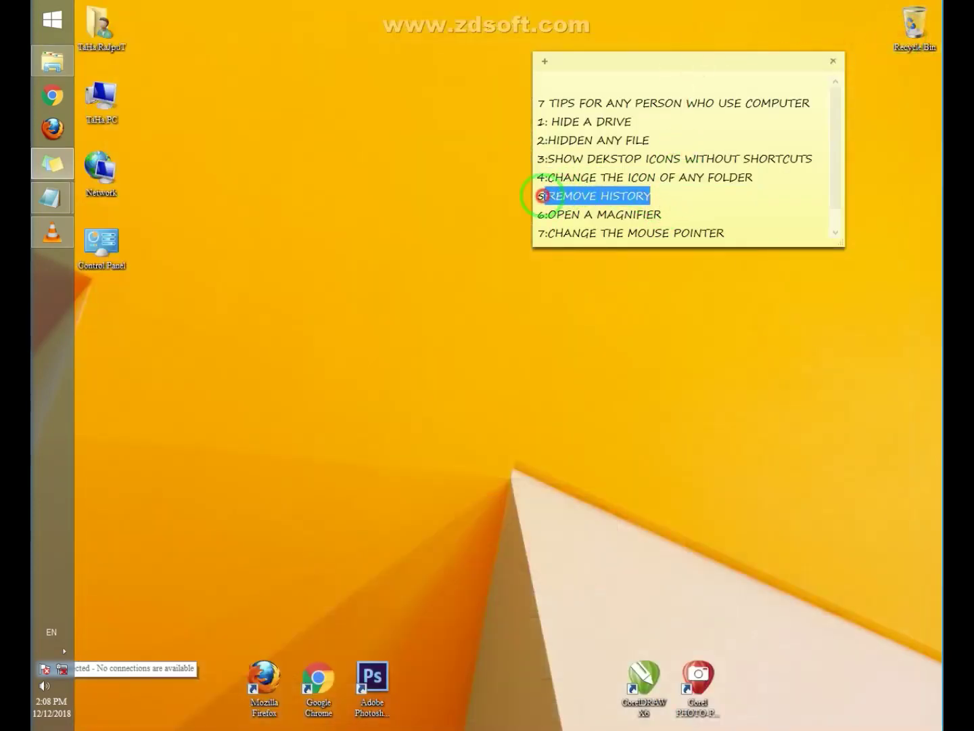
{"action": "left_click", "coordinate": [112, 108]}
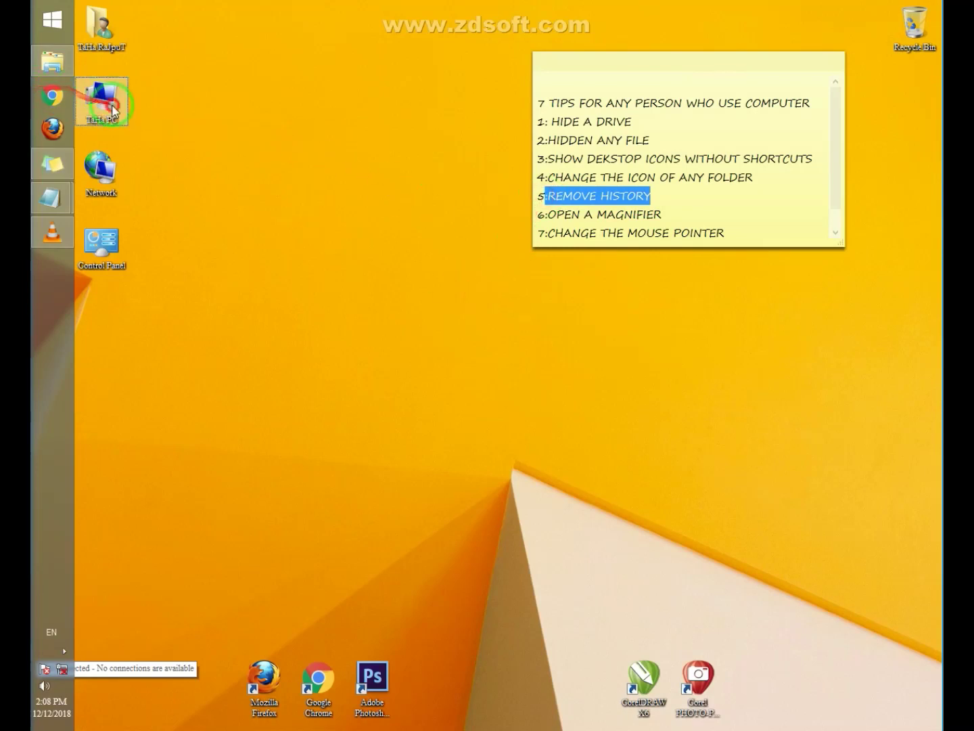
- Open the computer window from the desktop and display its Recent Places list
{"action": "double_click", "coordinate": [112, 108]}
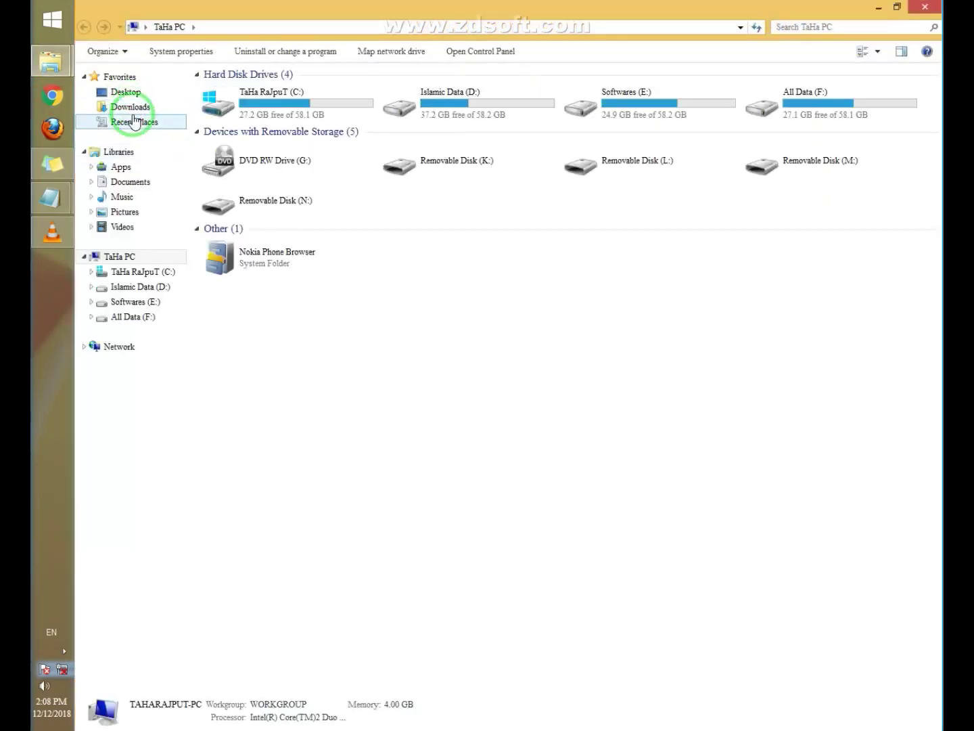
{"action": "left_click", "coordinate": [135, 121]}
{"action": "left_click_drag", "start_coordinate": [400, 245], "coordinate": [292, 98]}
{"action": "left_click", "coordinate": [282, 438]}
- Turn off storing and displaying recently opened programs and items in the Start menu and taskbar privacy settings
{"action": "right_click", "coordinate": [39, 303]}
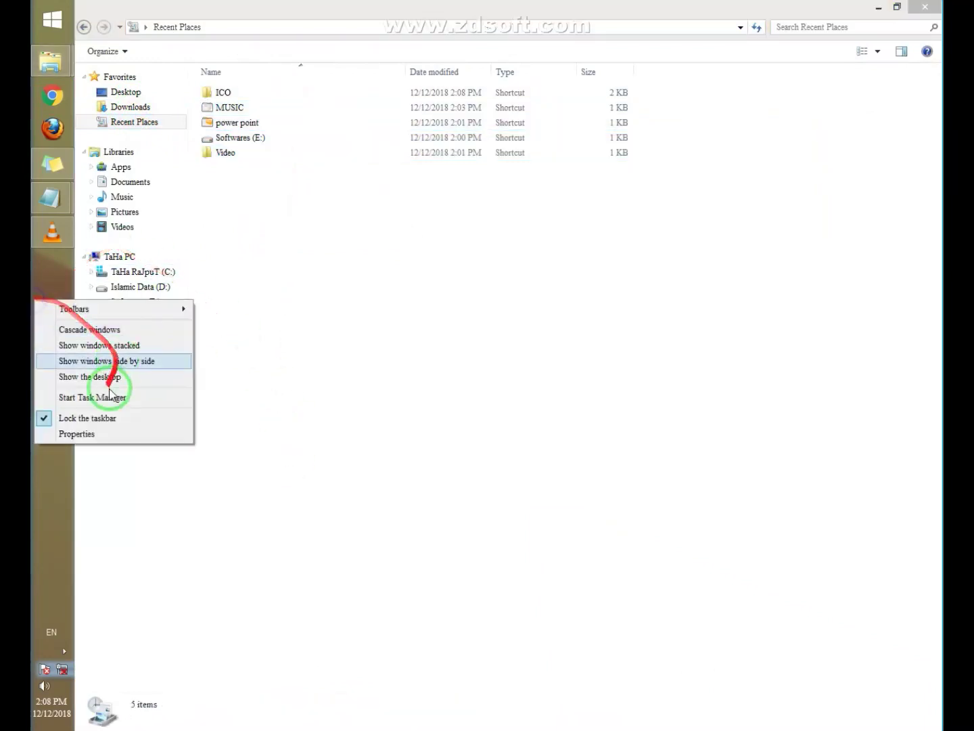
{"action": "left_click", "coordinate": [132, 435]}
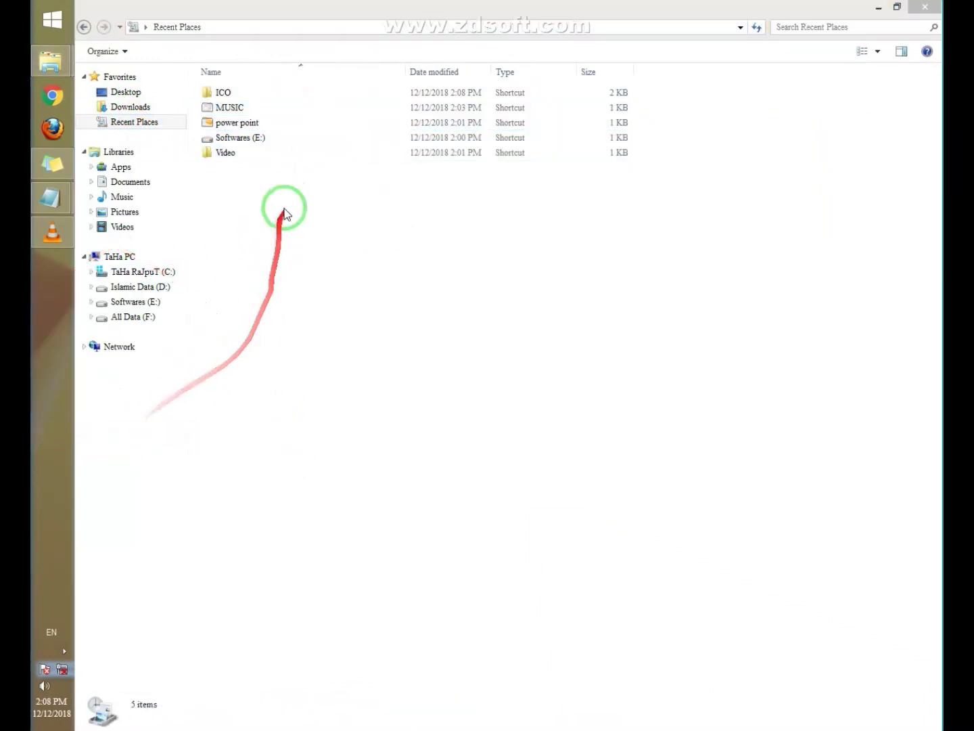
{"action": "right_click", "coordinate": [54, 238]}
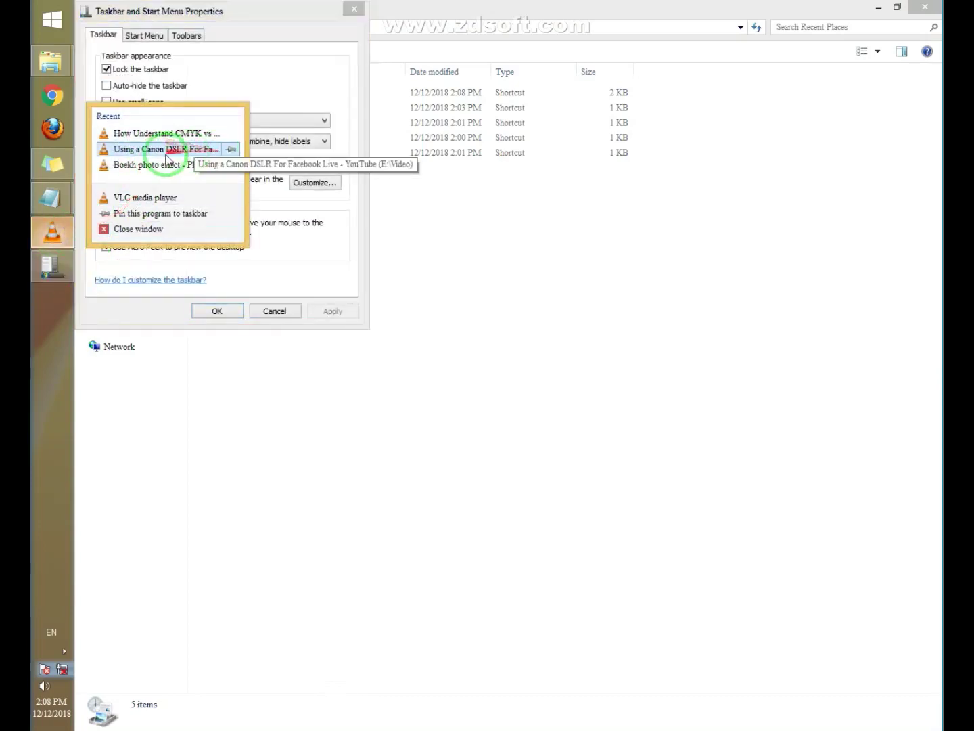
{"action": "left_click", "coordinate": [272, 264]}
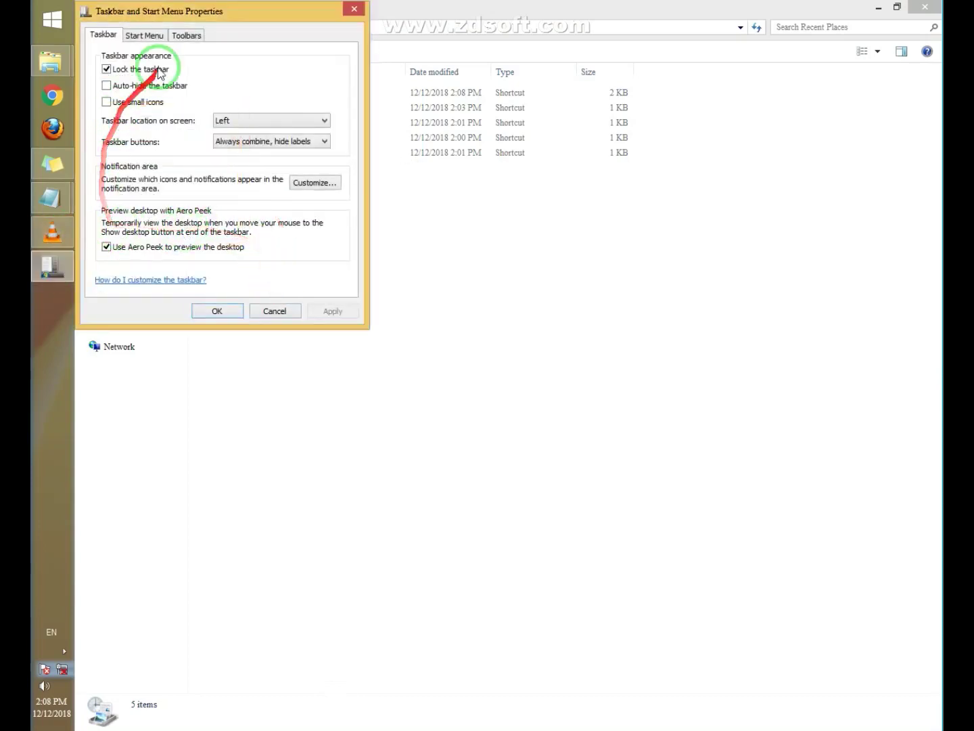
{"action": "left_click", "coordinate": [149, 32]}
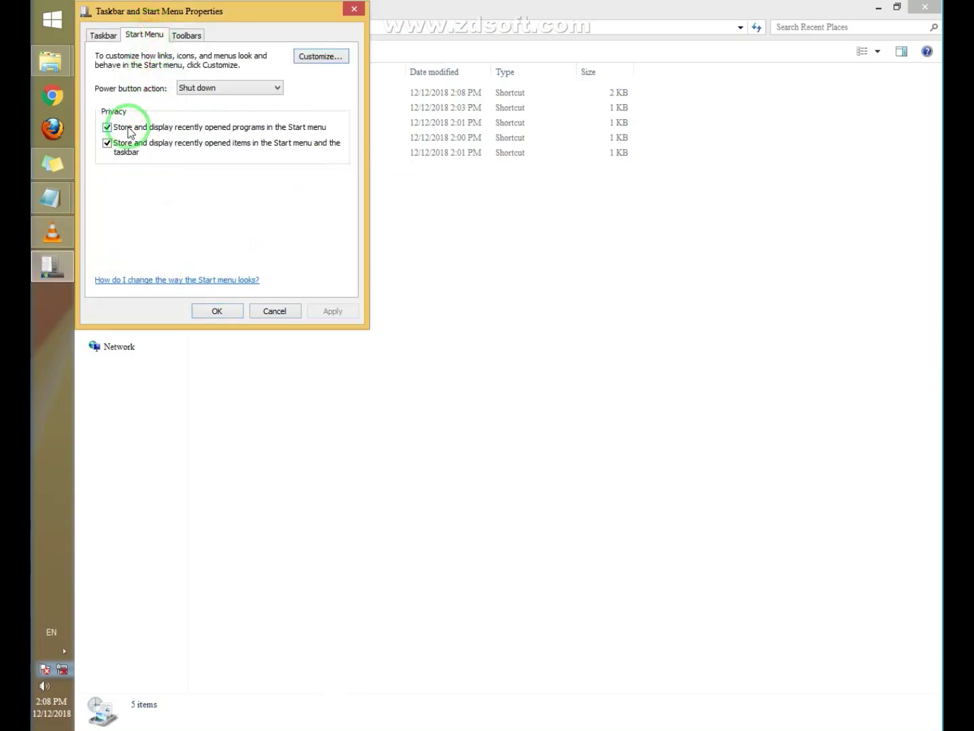
{"action": "left_click", "coordinate": [136, 129]}
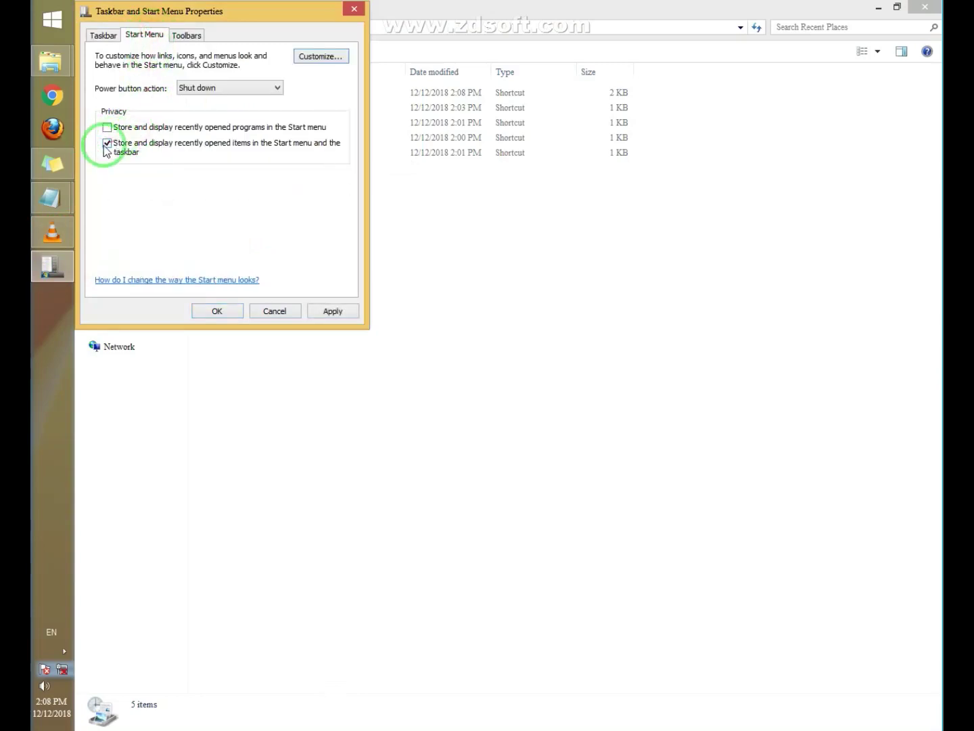
{"action": "left_click", "coordinate": [216, 311]}
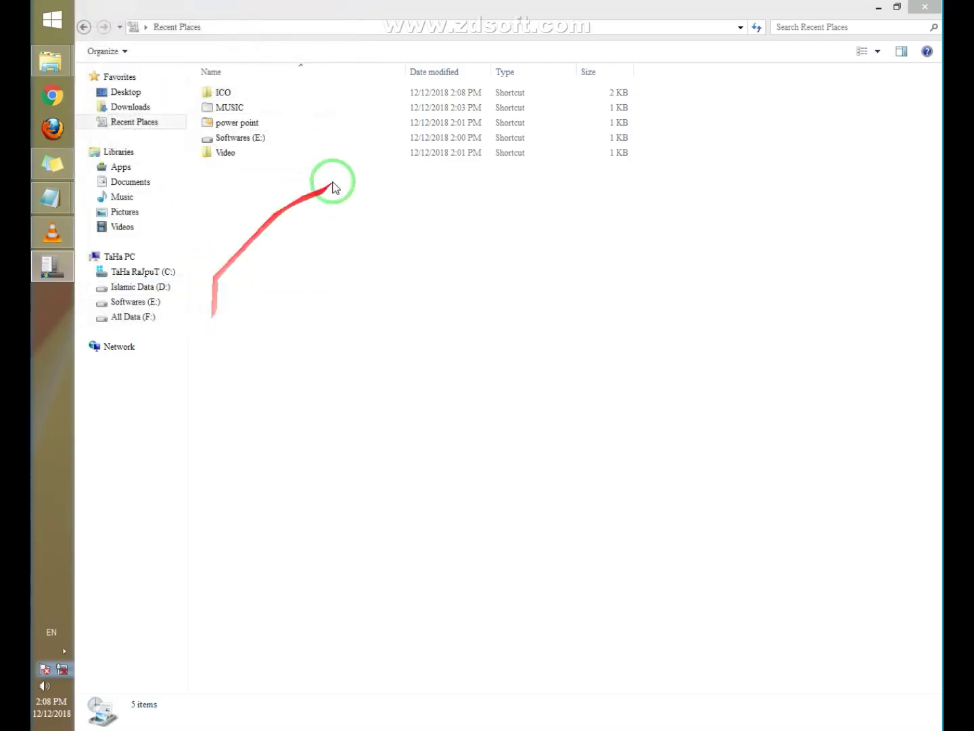
- Delete all shortcuts listed in Recent Places and close the window
{"action": "left_click_drag", "start_coordinate": [670, 302], "coordinate": [358, 76]}
{"action": "key", "text": "Delete"}
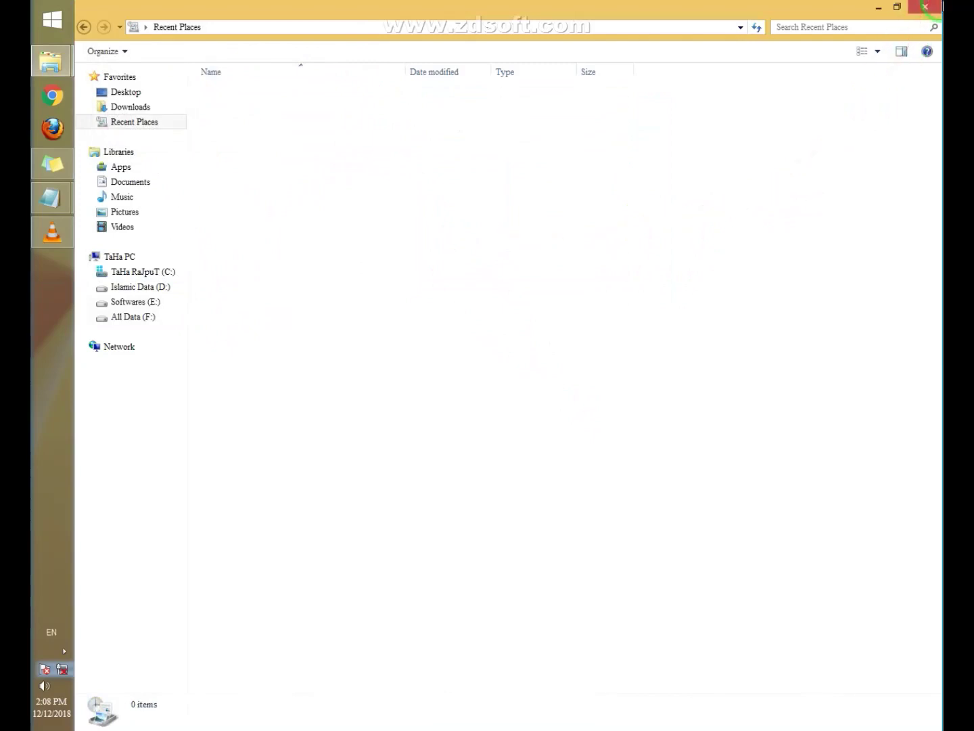
{"action": "left_click", "coordinate": [923, 8]}
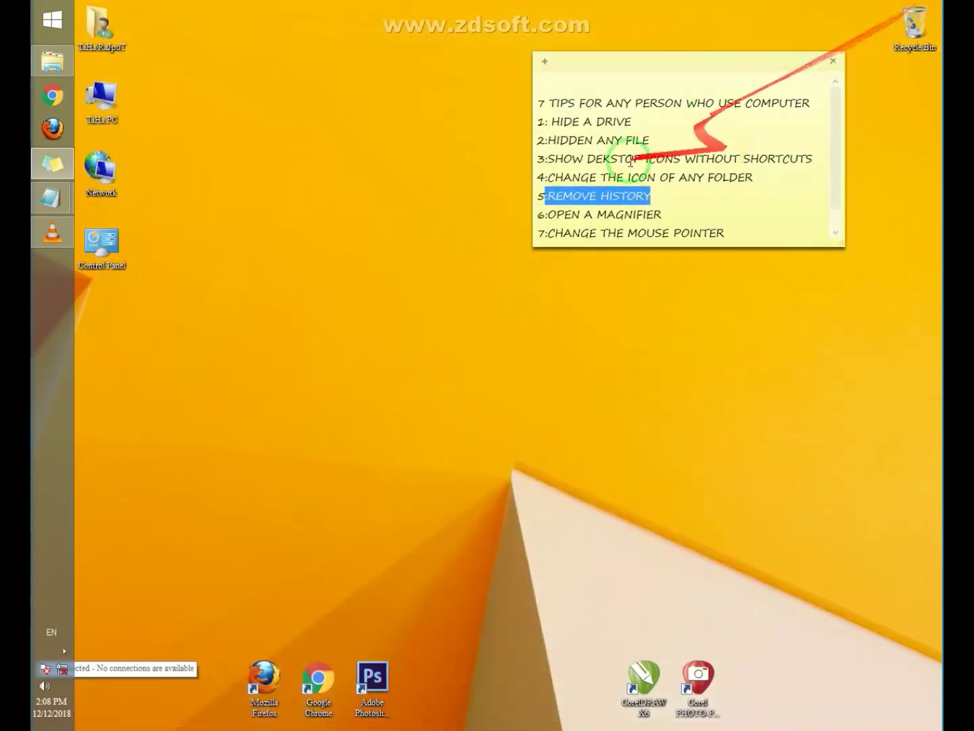
- Check the taskbar programs' jump lists, including VLC media player, Mozilla Firefox and Windows Explorer, for recent items
{"action": "right_click", "coordinate": [44, 209]}
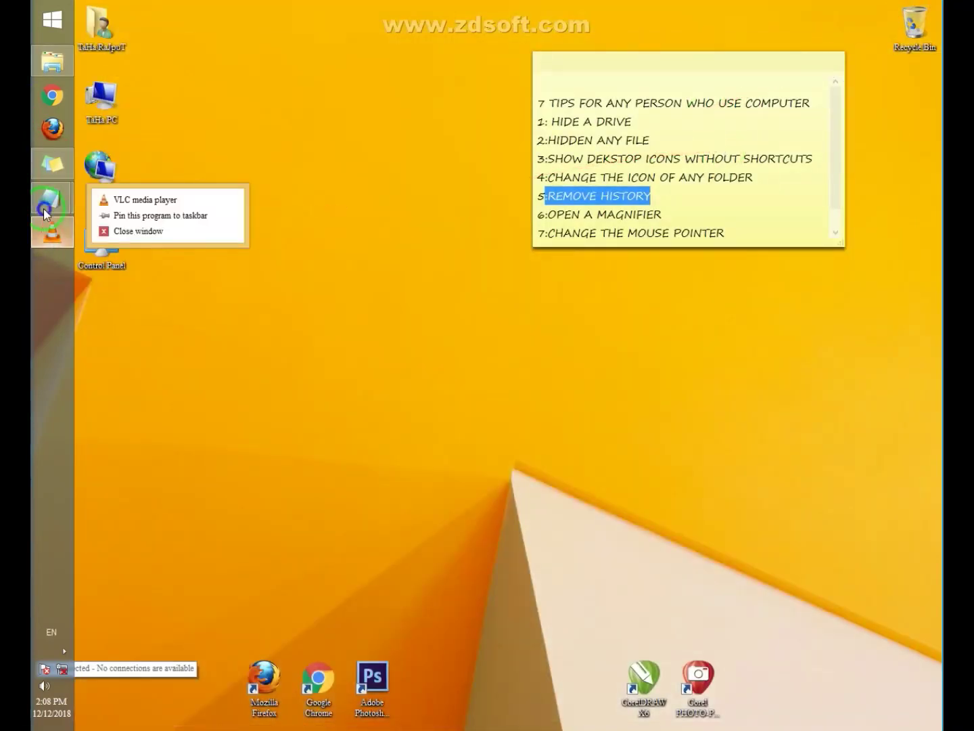
{"action": "right_click", "coordinate": [45, 204]}
{"action": "right_click", "coordinate": [54, 164]}
{"action": "right_click", "coordinate": [59, 119]}
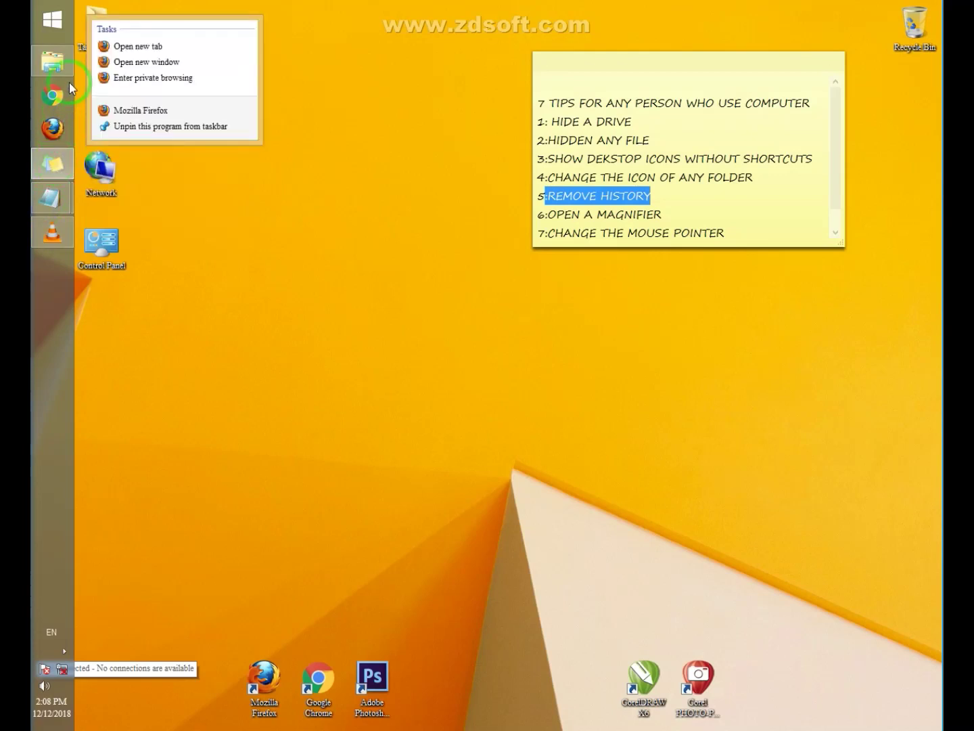
{"action": "right_click", "coordinate": [60, 58]}
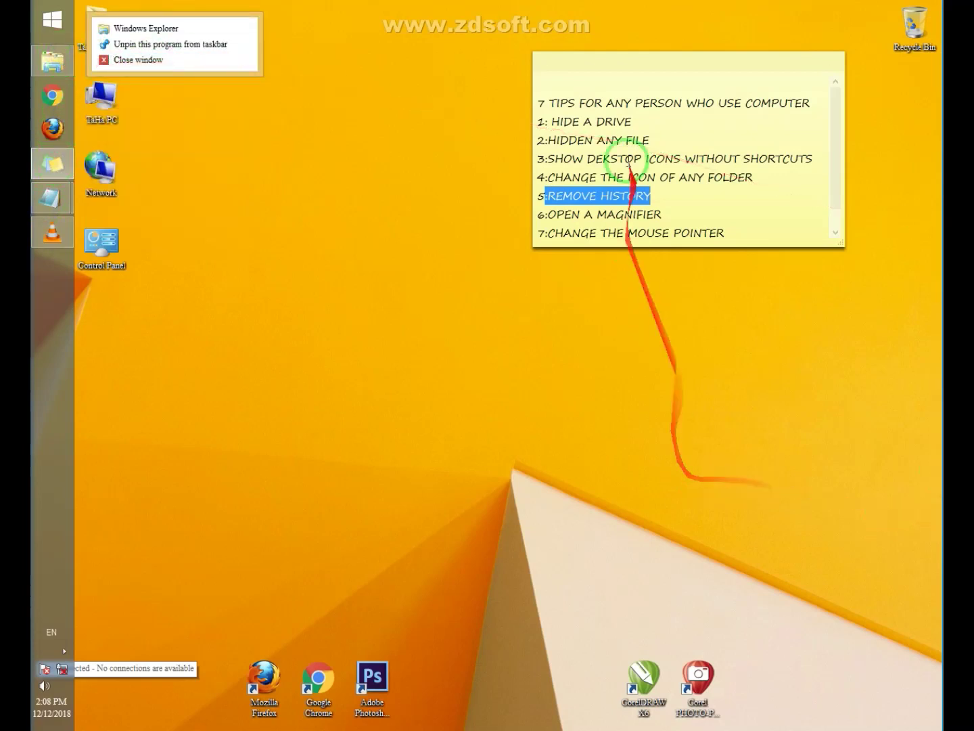
{"action": "left_click", "coordinate": [596, 220]}
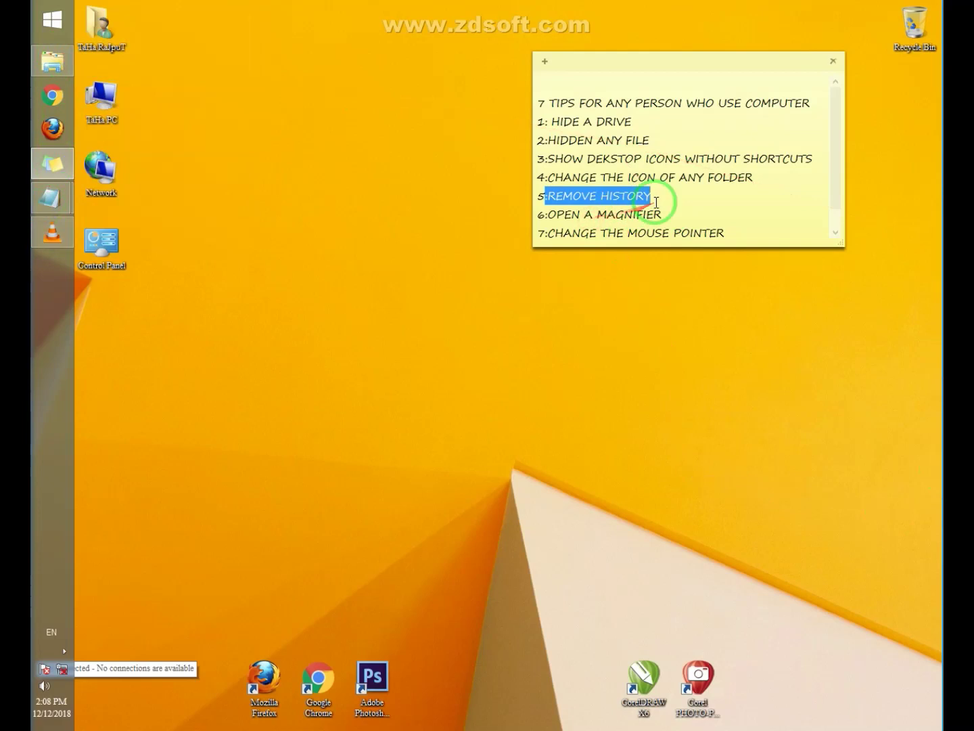
- Highlight tip 6, "OPEN A MAGNIFIER", in the sticky note and launch Magnifier by searching for "MAGNI"
{"action": "left_click_drag", "start_coordinate": [662, 216], "coordinate": [521, 206]}
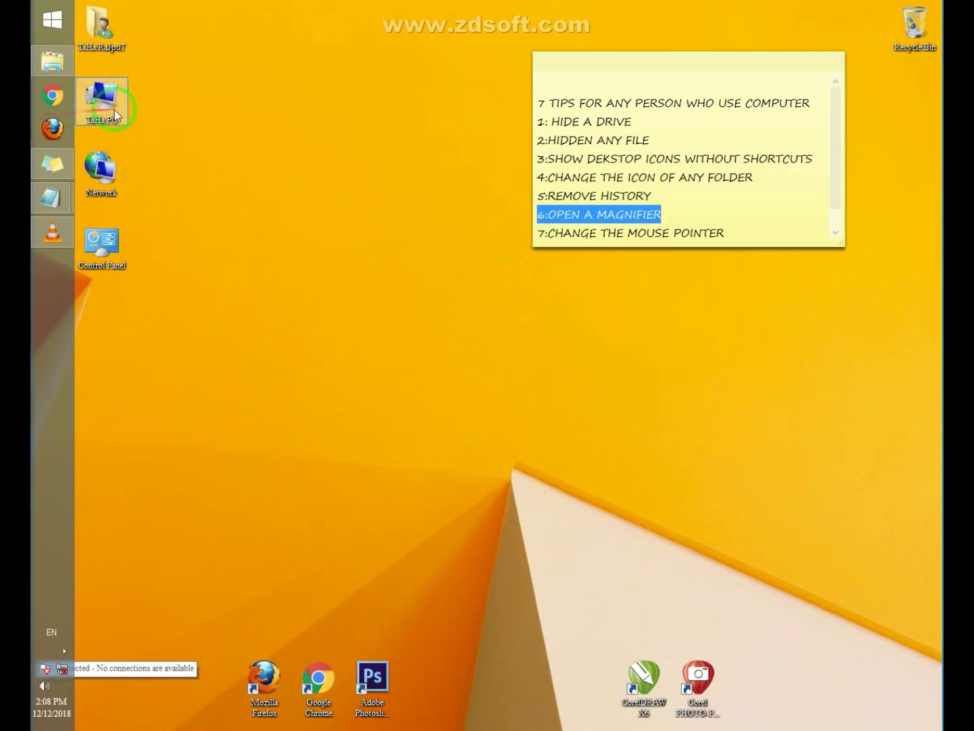
{"action": "left_click", "coordinate": [51, 20]}
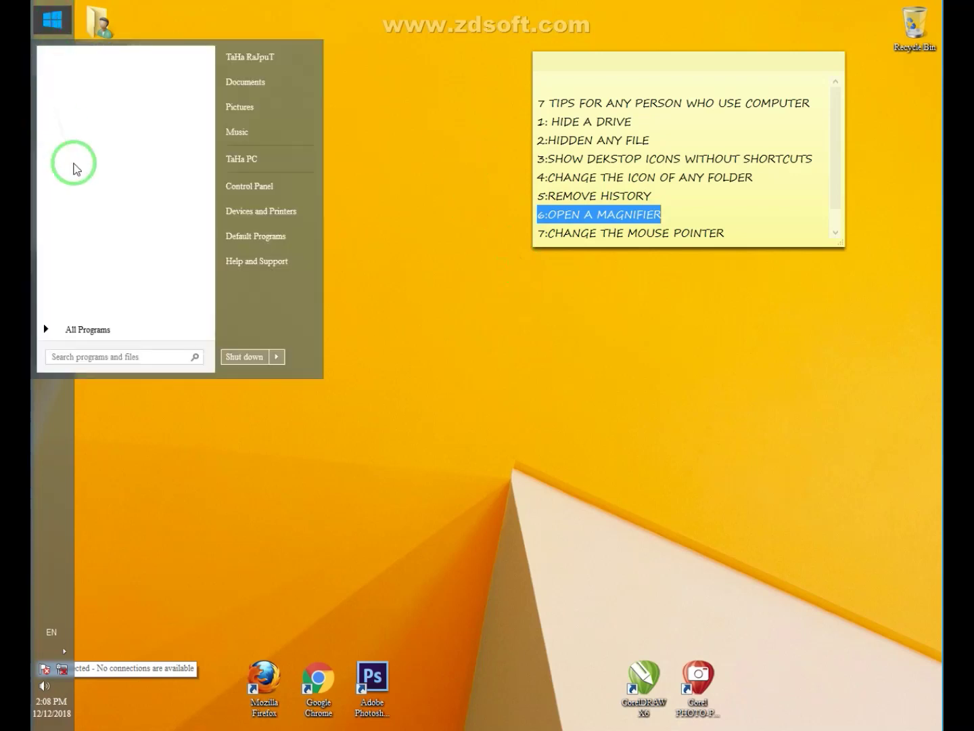
{"action": "type", "text": "MA"}
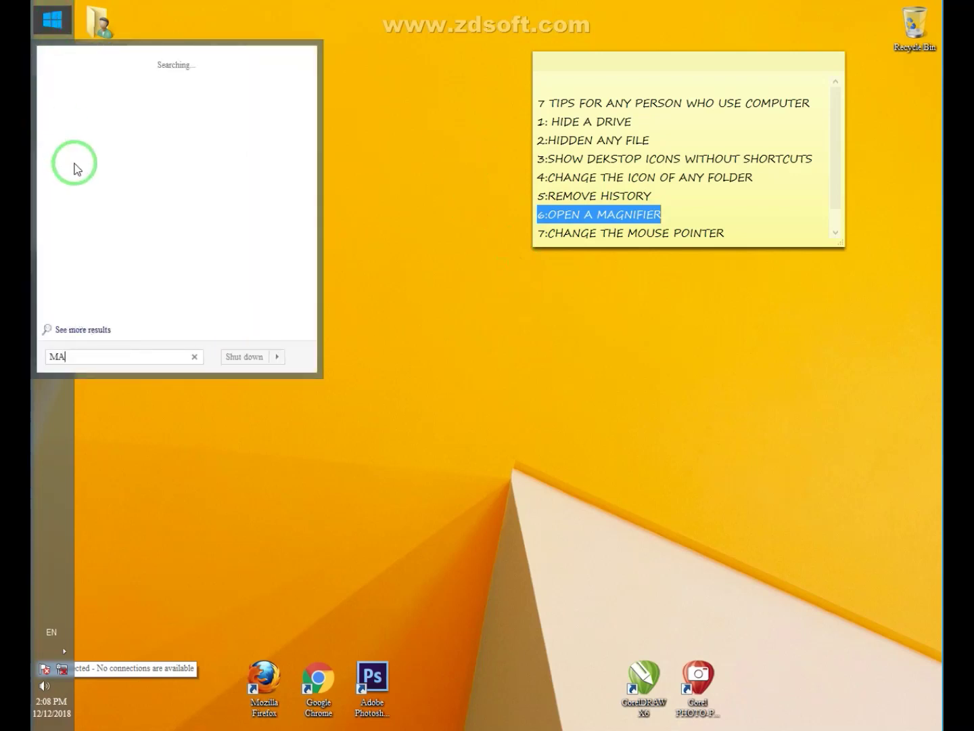
{"action": "type", "text": "GNI"}
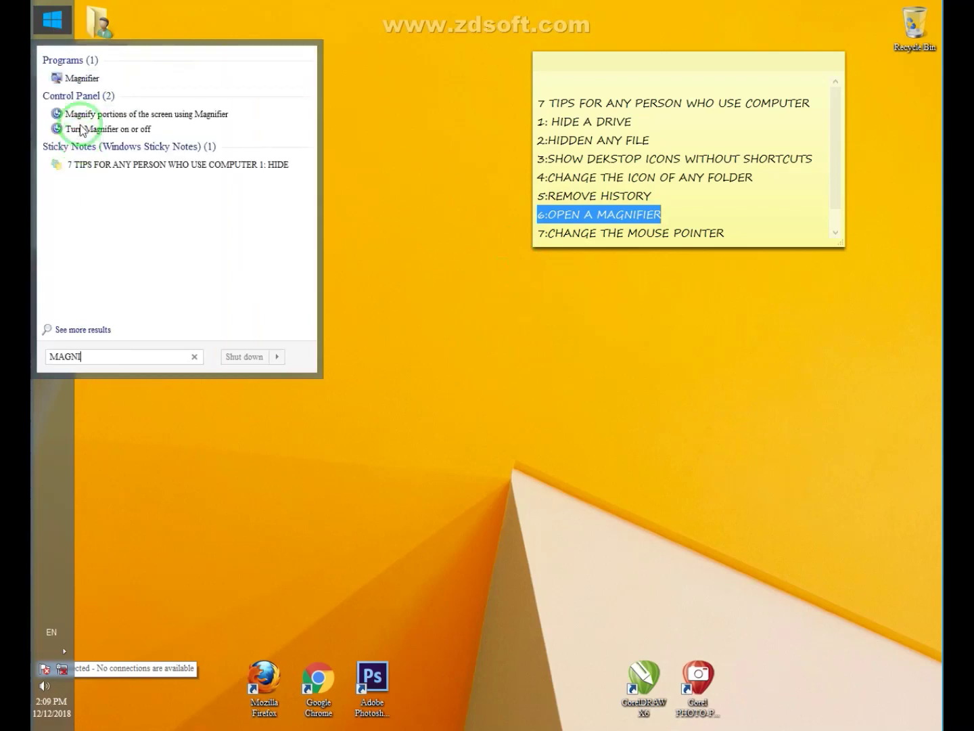
{"action": "left_click", "coordinate": [70, 78]}
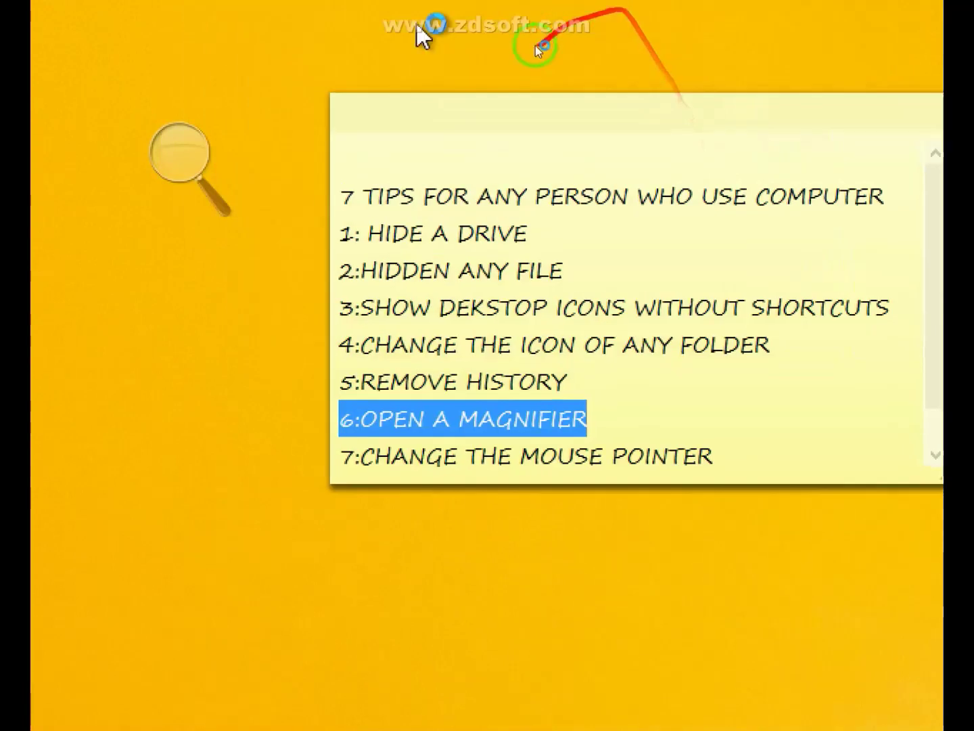
- Bring up the Magnifier controls to close Magnifier and place the text cursor in tip 7 of the sticky note
{"action": "left_click", "coordinate": [172, 151]}
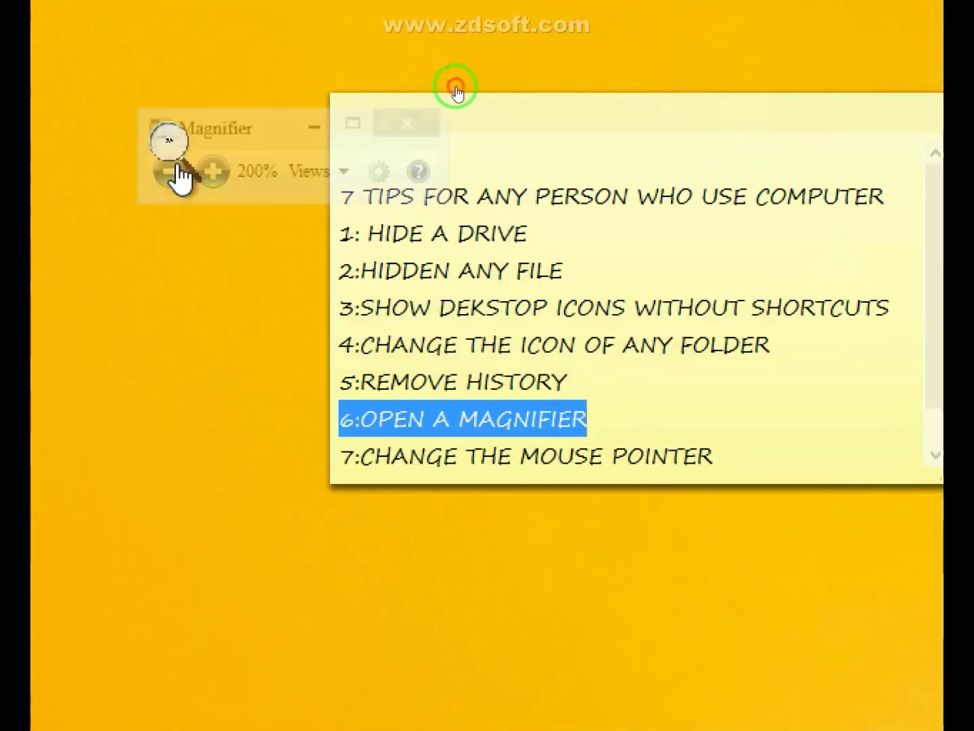
{"action": "left_click", "coordinate": [430, 128]}
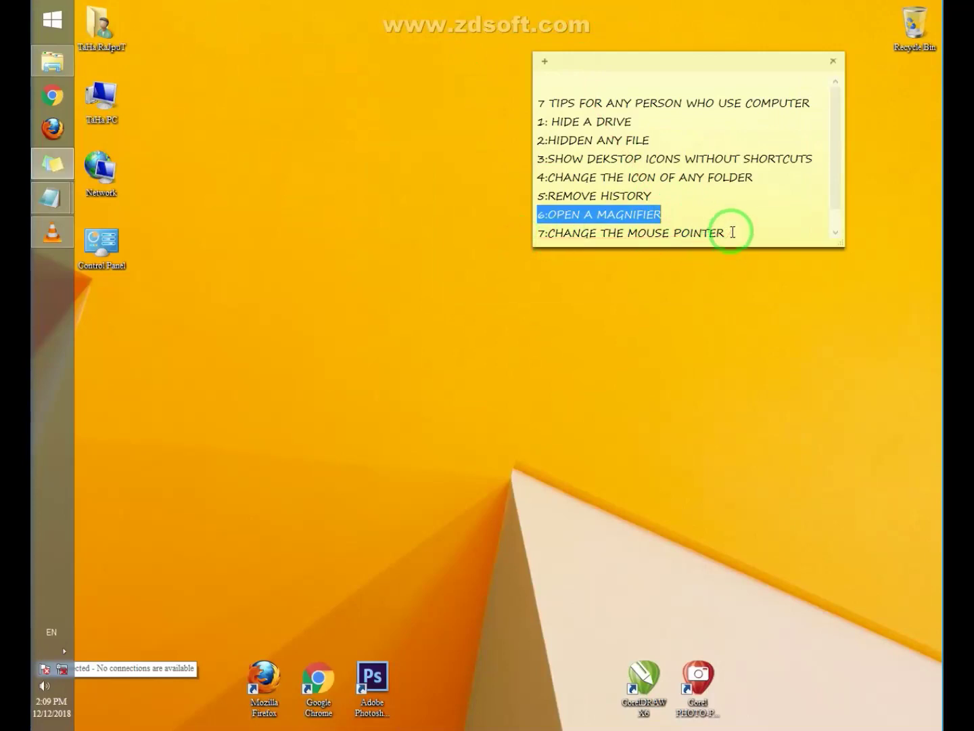
{"action": "left_click_drag", "start_coordinate": [733, 233], "coordinate": [667, 233]}
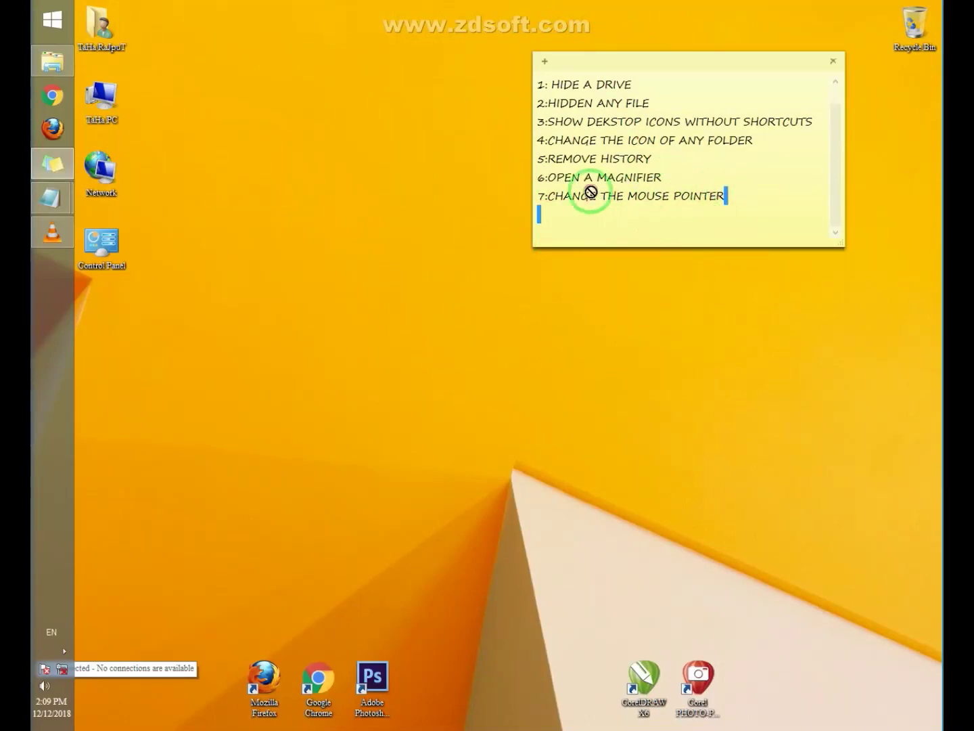
{"action": "left_click", "coordinate": [628, 206]}
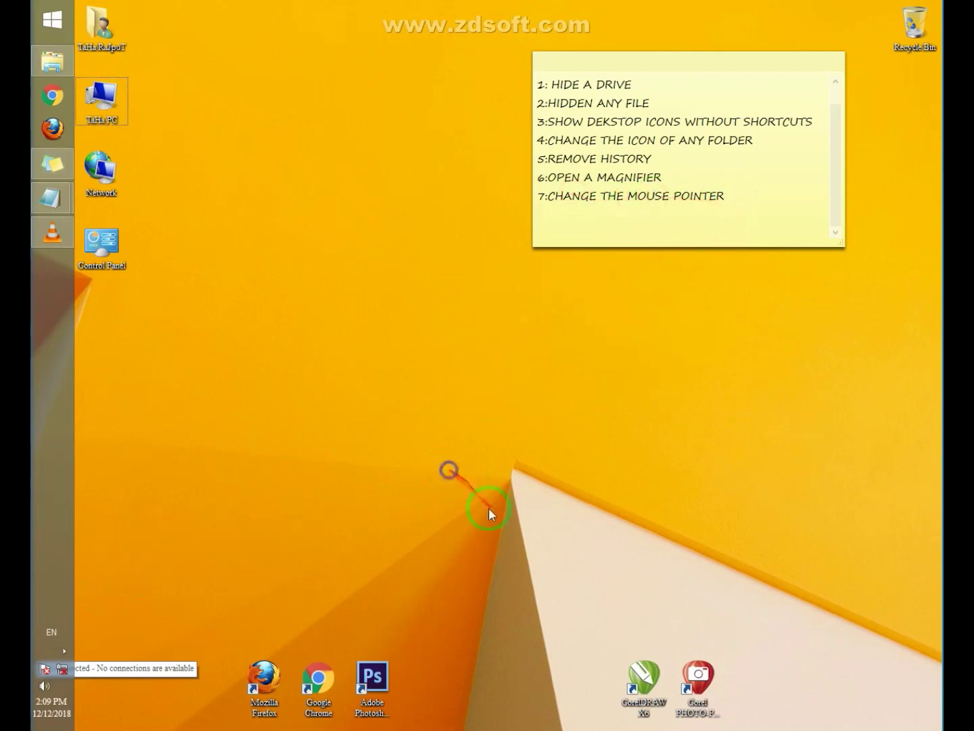
- Open the mouse pointer settings through desktop personalization and choose the Windows Inverted (extra large) (system scheme) pointer scheme
{"action": "right_click", "coordinate": [449, 471]}
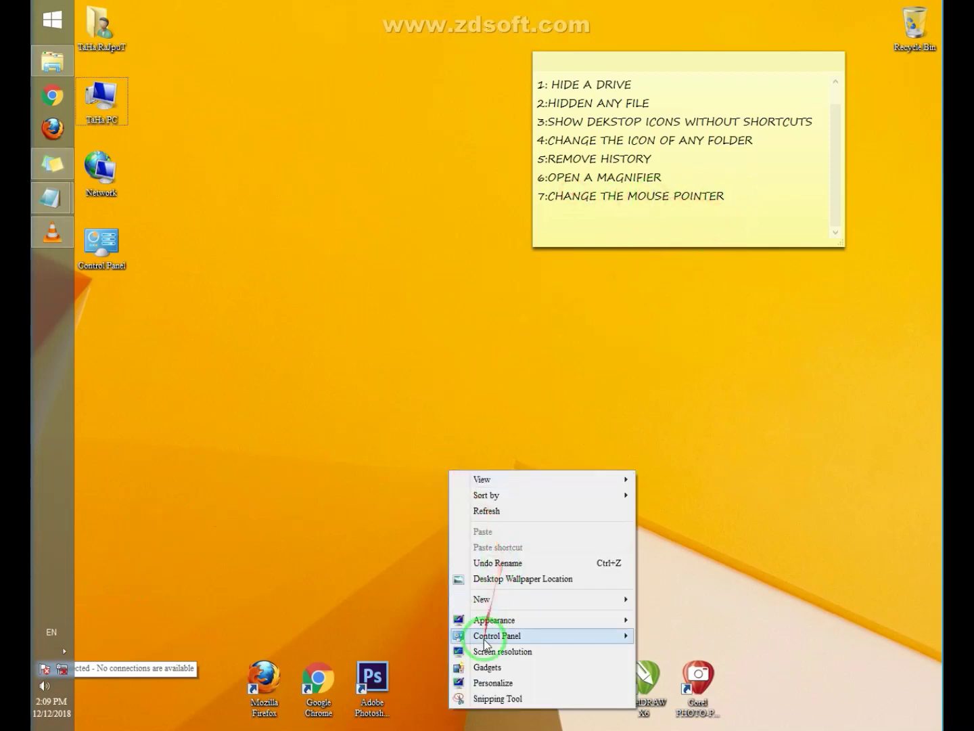
{"action": "left_click", "coordinate": [482, 683]}
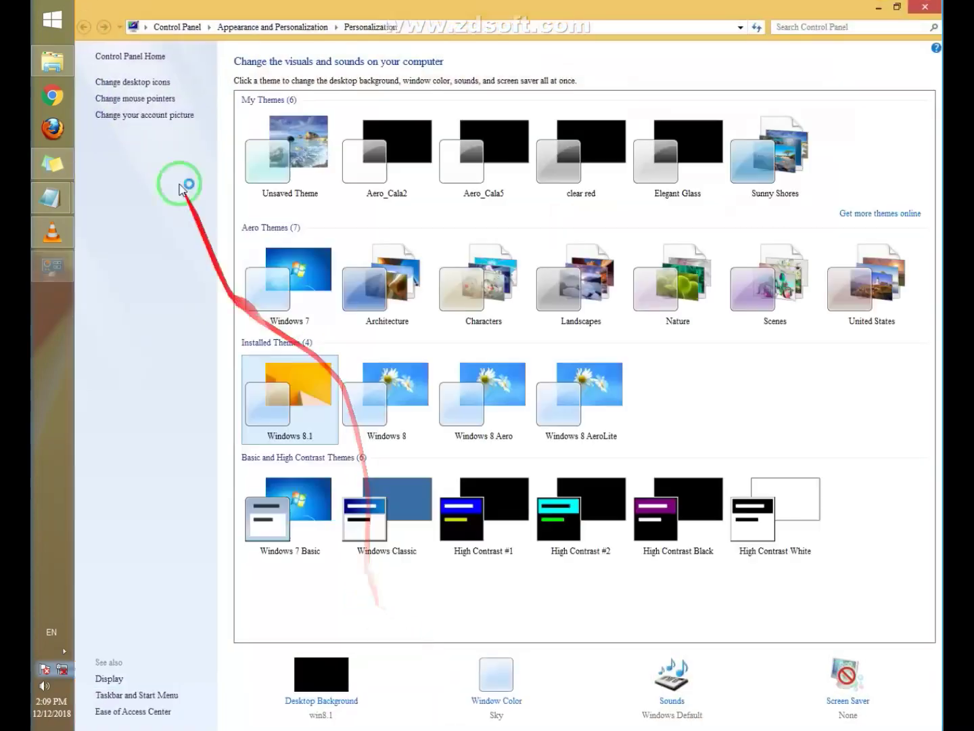
{"action": "left_click", "coordinate": [163, 99]}
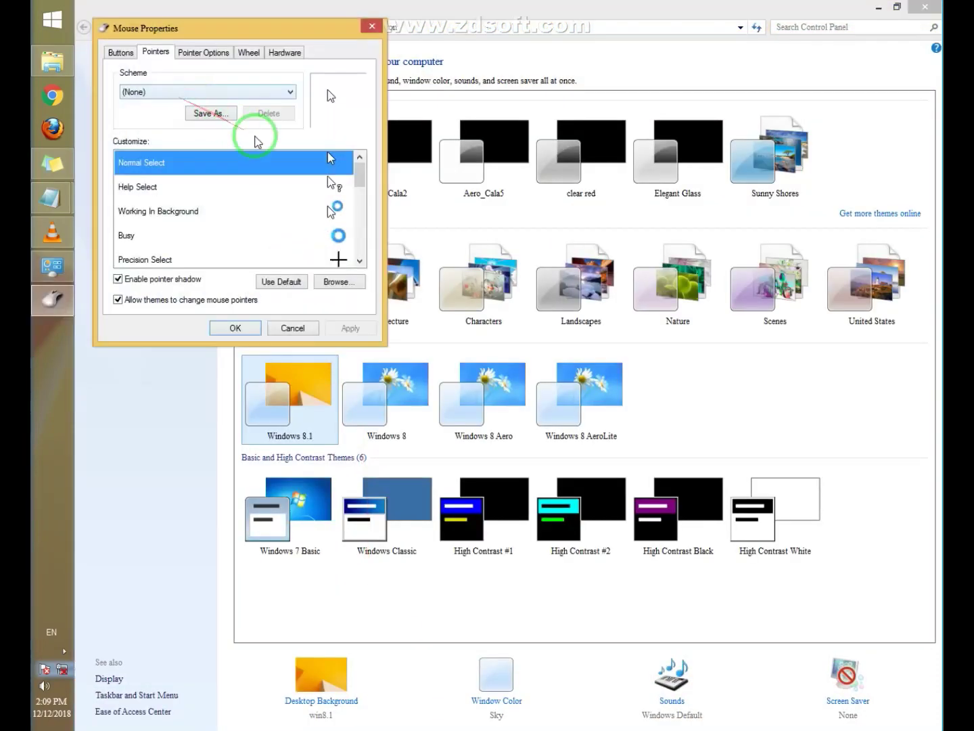
{"action": "scroll", "coordinate": [327, 205], "scroll_direction": "down", "scroll_amount": 10}
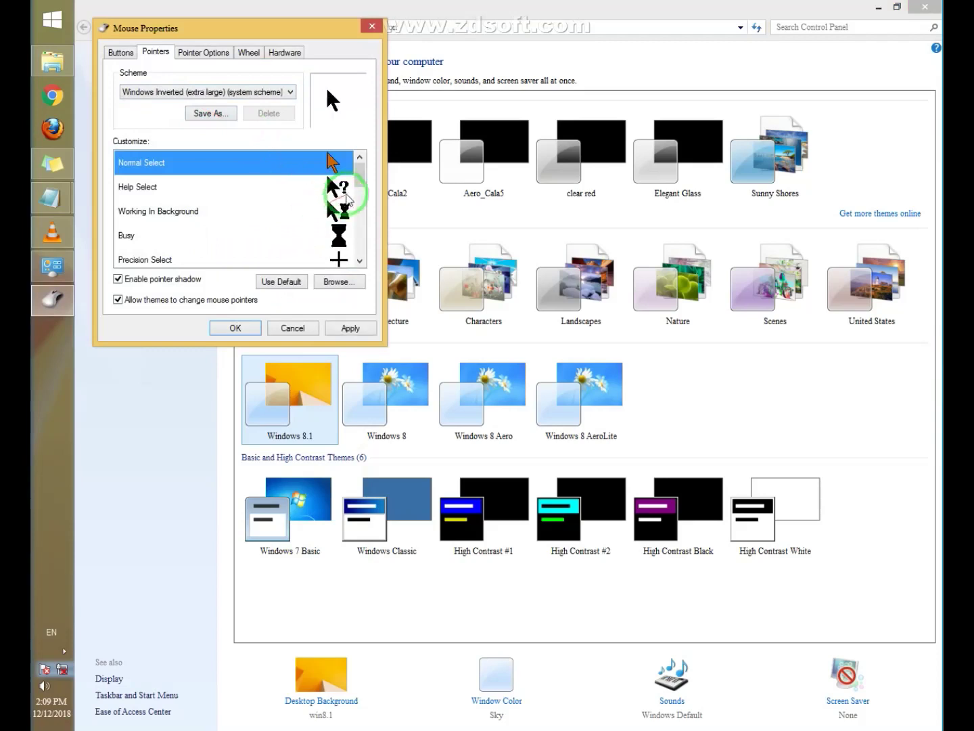
{"action": "left_click", "coordinate": [236, 329]}
- Set the mouse pointer scheme to (None), apply it and close the Personalization window
{"action": "scroll", "coordinate": [235, 250], "scroll_direction": "up", "scroll_amount": 10}
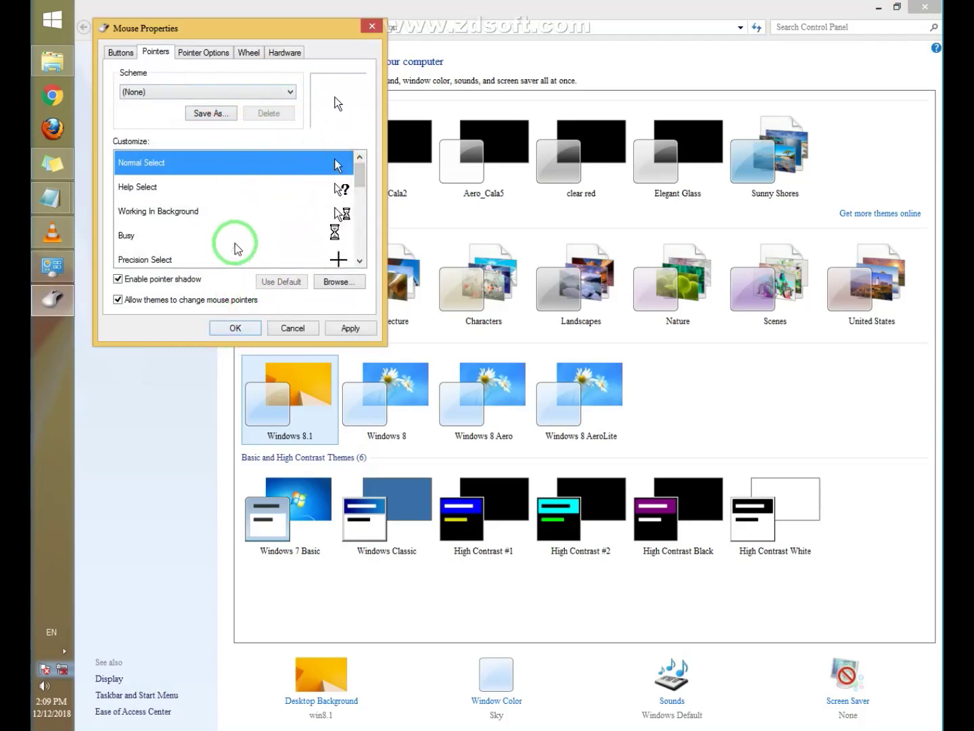
{"action": "left_click", "coordinate": [261, 327]}
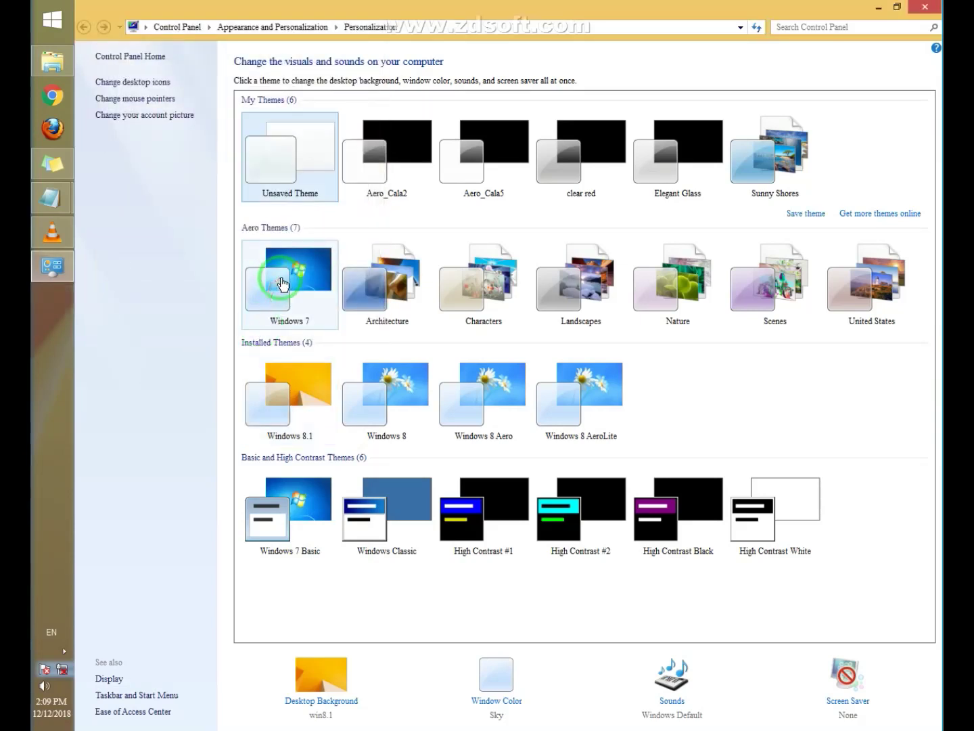
{"action": "left_click", "coordinate": [927, 9]}
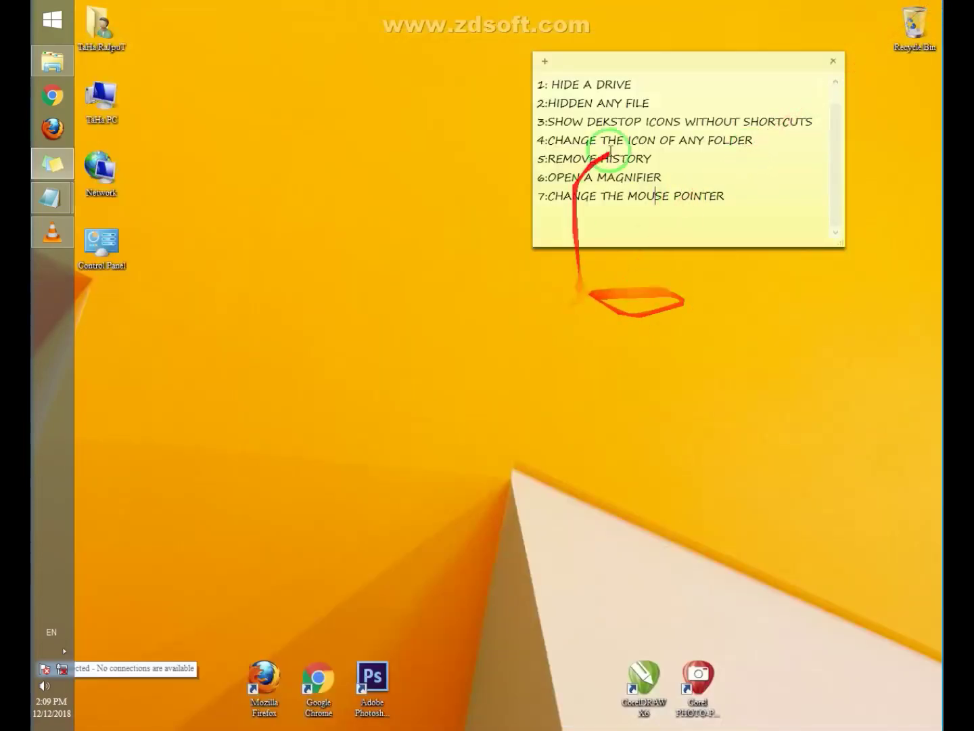
- Highlight tip 7, "CHANGE THE MOUSE POINTER", in the sticky note and delete all of the note's text
{"action": "left_click_drag", "start_coordinate": [744, 198], "coordinate": [507, 200]}
{"action": "left_click", "coordinate": [511, 259]}
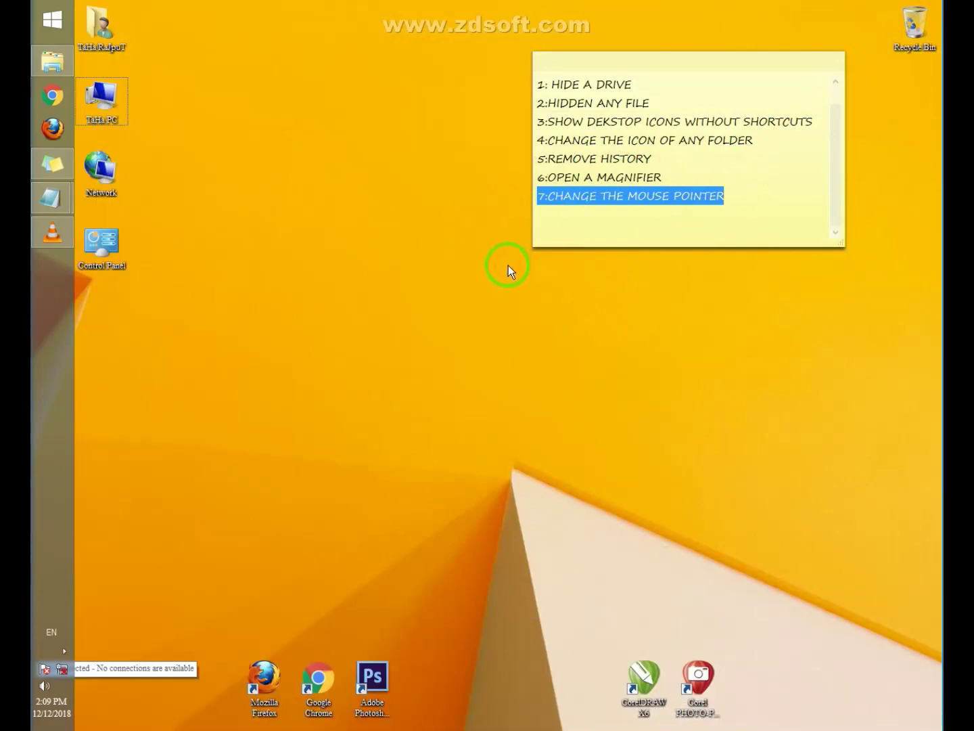
{"action": "left_click", "coordinate": [742, 225]}
{"action": "key", "text": "ctrl+a"}
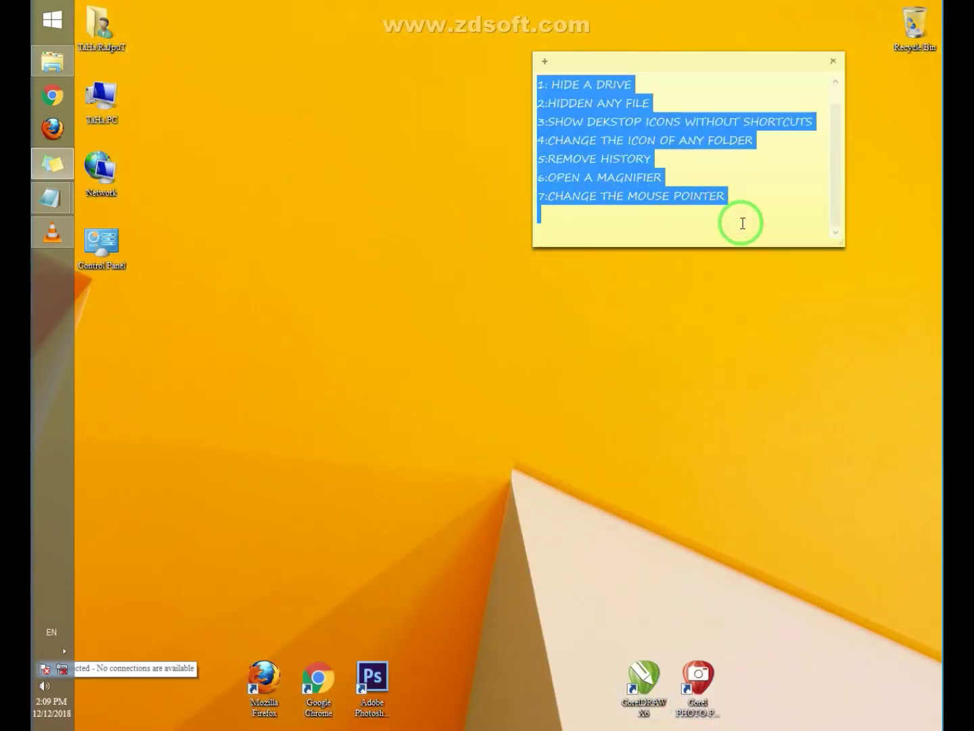
{"action": "key", "text": "Delete"}
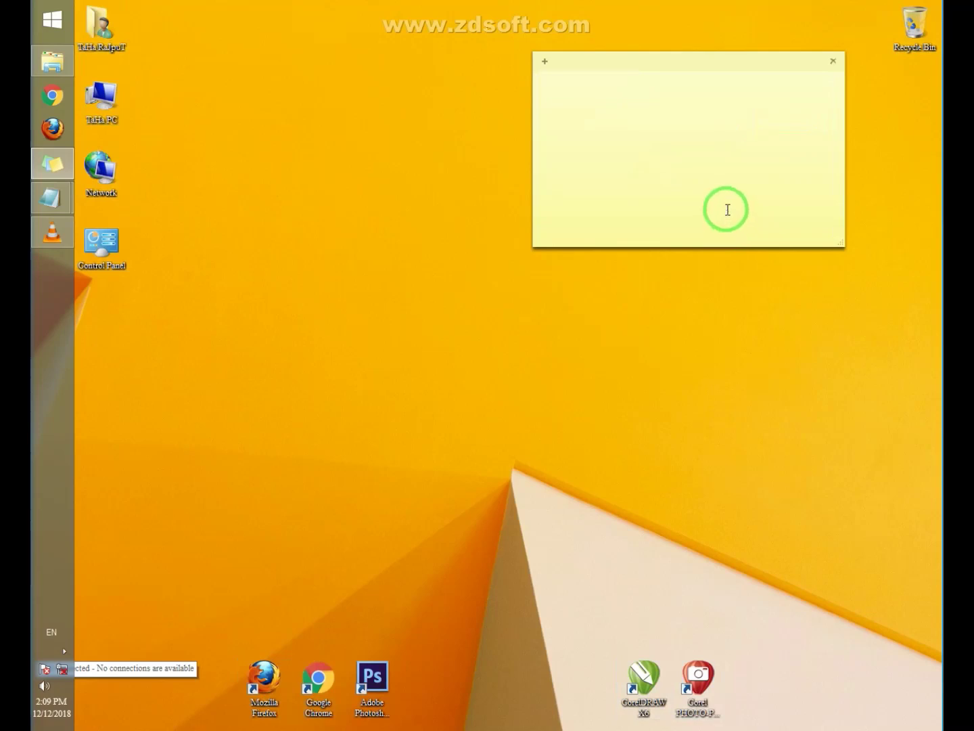